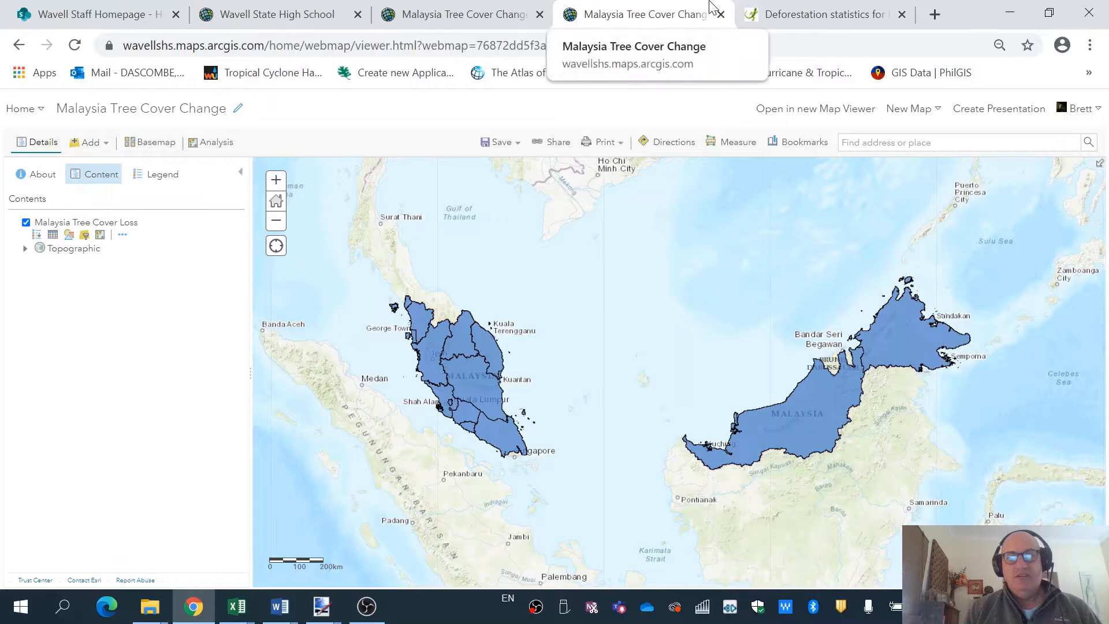
Review Malaysia's subnational tree cover table on Mongabay, then go back to the Malaysia Tree Cover Change map.
{"action": "left_click", "coordinate": [809, 20]}
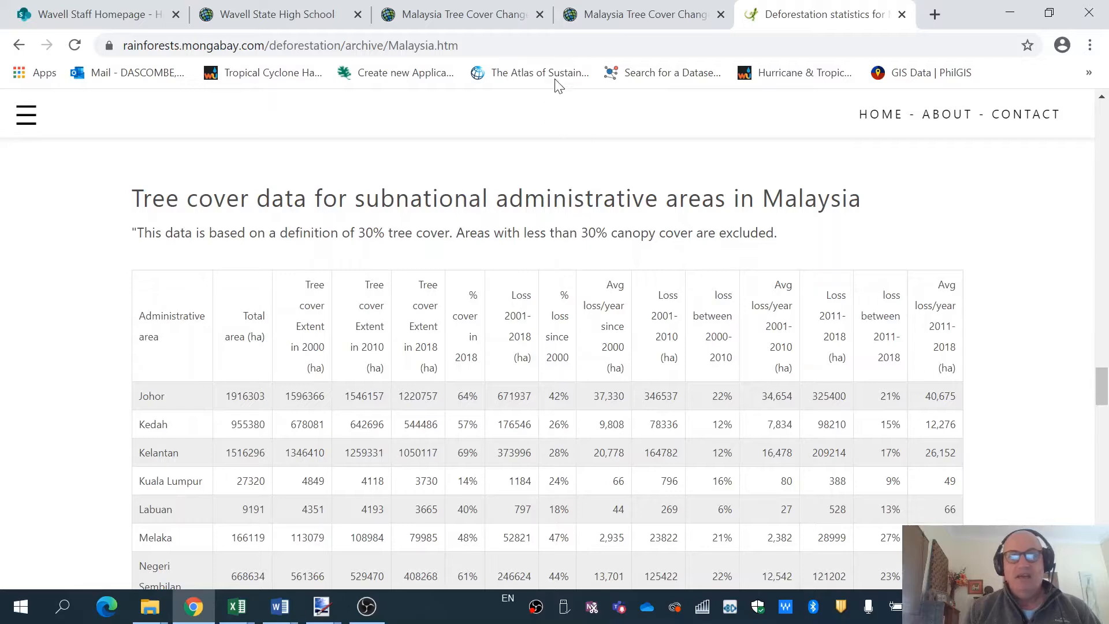
{"action": "left_click", "coordinate": [470, 19]}
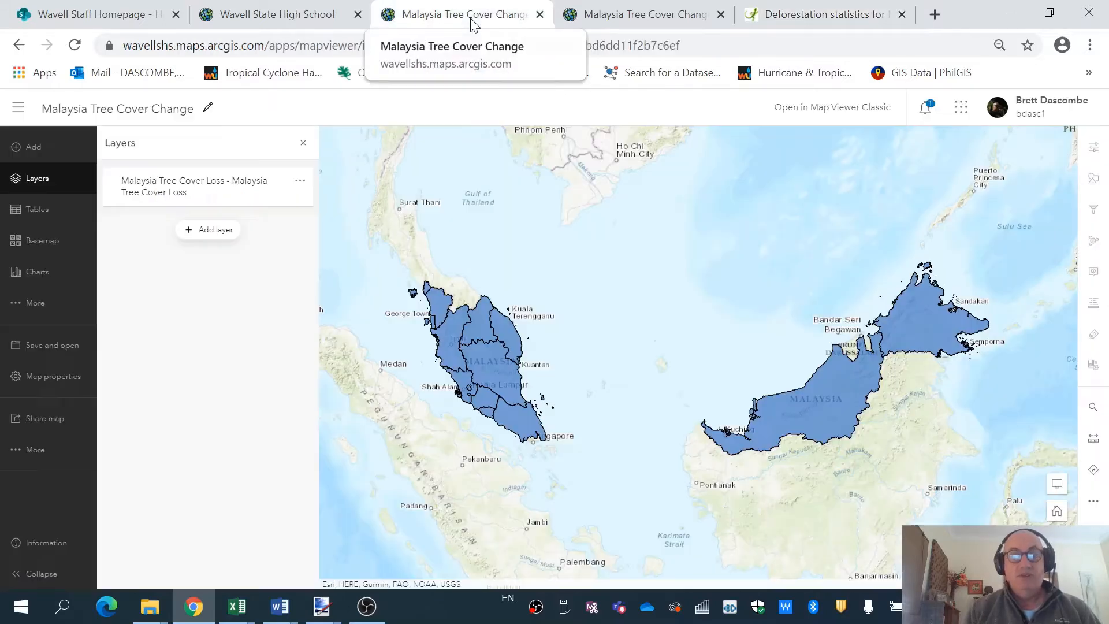
Compare the Malaysia Tree Cover Change map in Classic and the new Map Viewer, ending in Classic.
{"action": "left_click", "coordinate": [606, 23]}
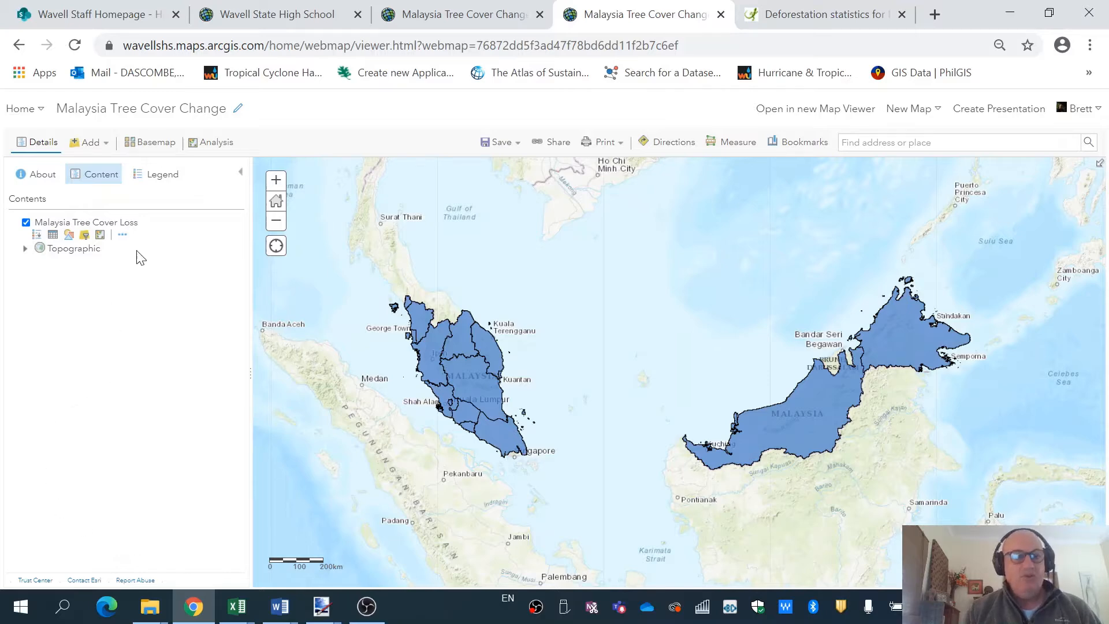
{"action": "left_click", "coordinate": [436, 15]}
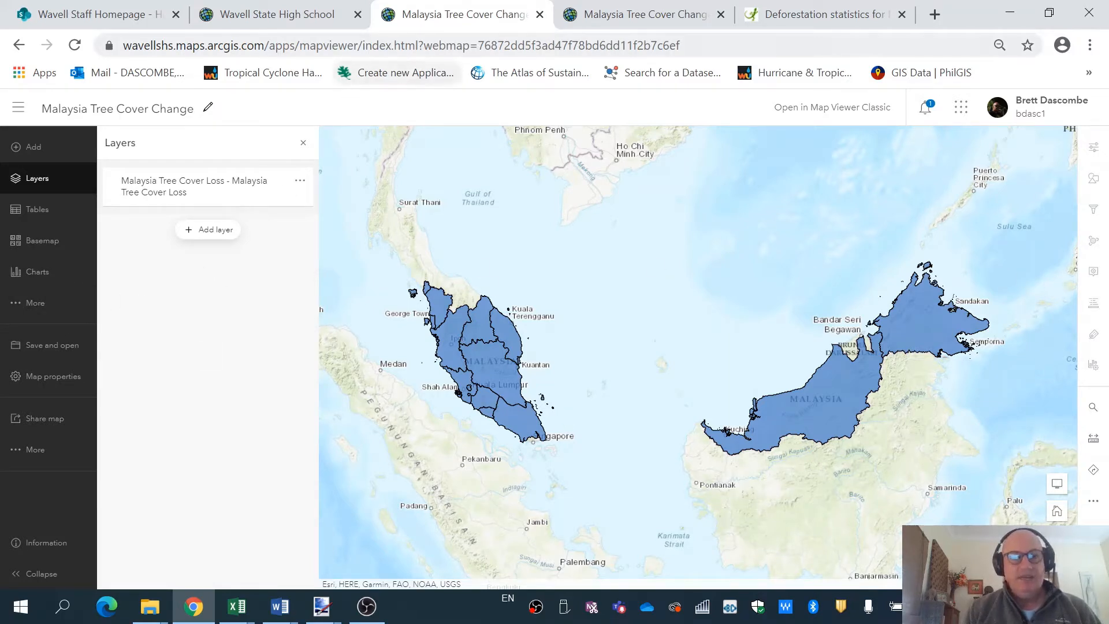
{"action": "left_click", "coordinate": [612, 26]}
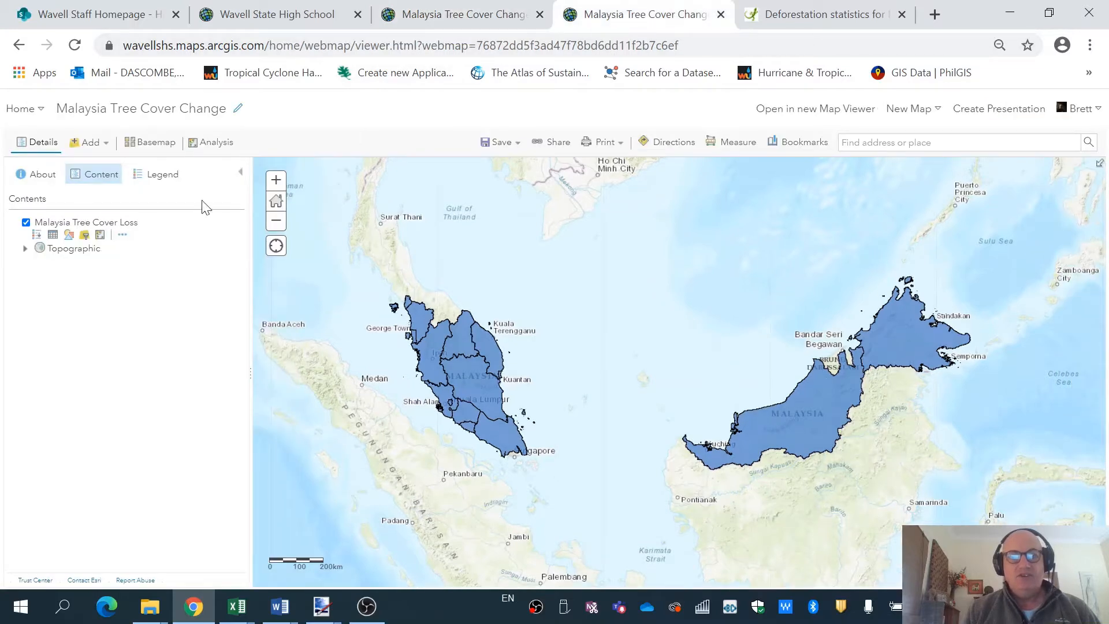
Style the layer by PerTCLS200 with Counts and Amounts (Color) and an inverted teal-green ramp.
{"action": "left_click", "coordinate": [69, 235]}
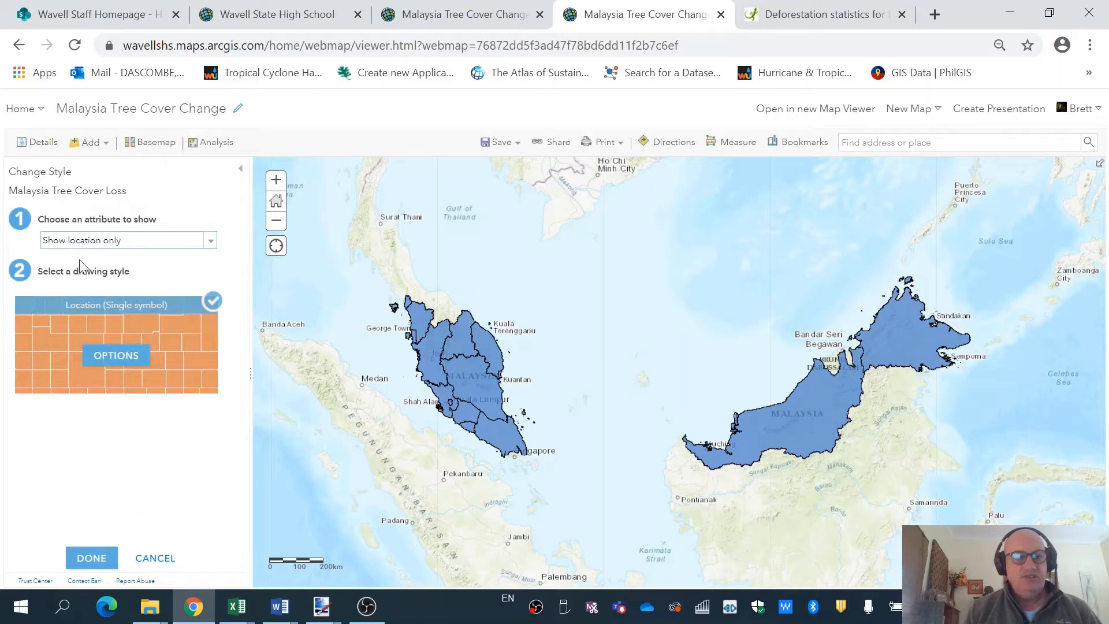
{"action": "left_click", "coordinate": [209, 245]}
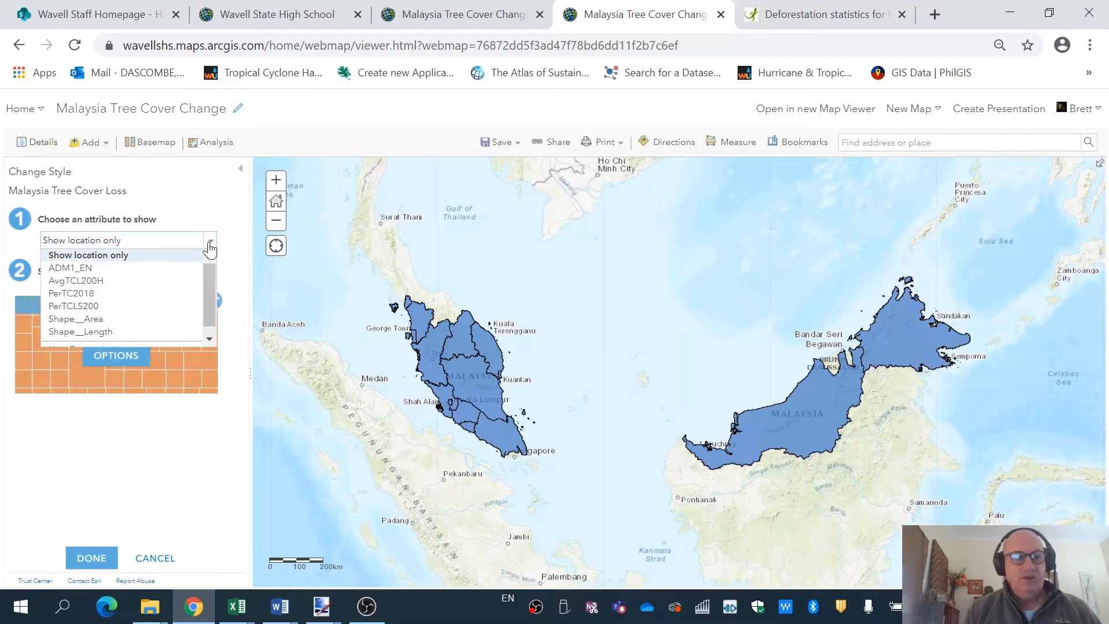
{"action": "left_click", "coordinate": [142, 306]}
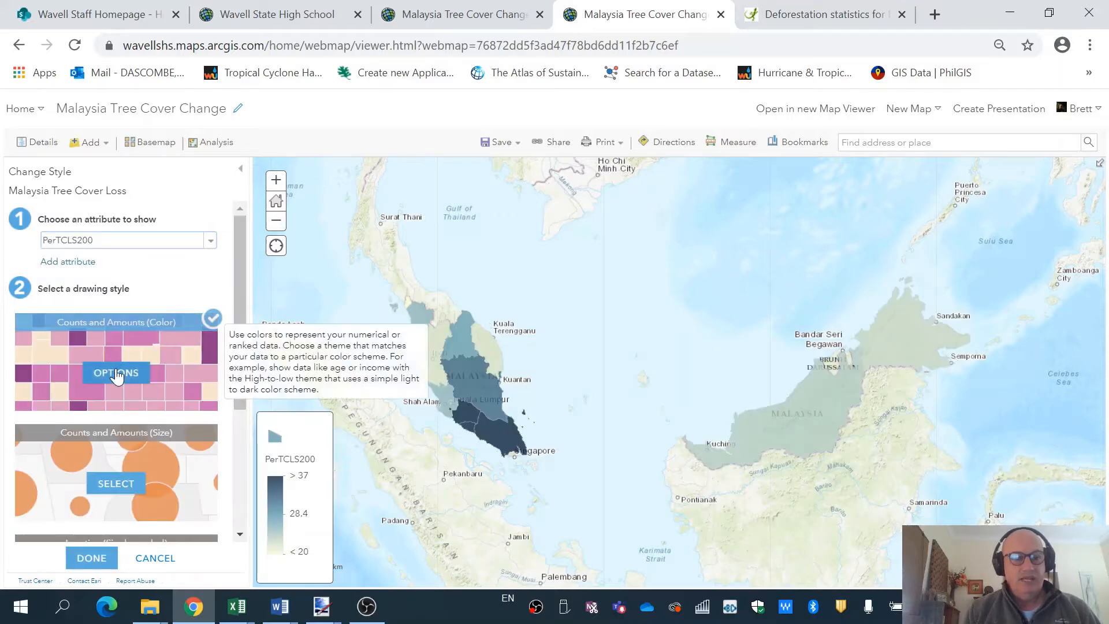
{"action": "left_click", "coordinate": [117, 375]}
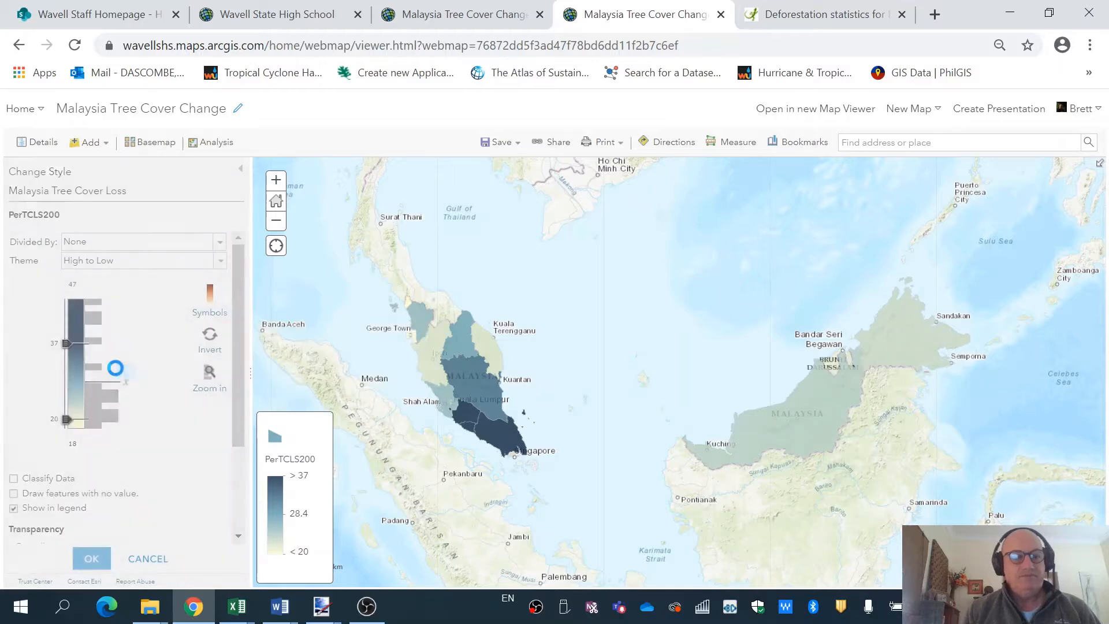
{"action": "left_click", "coordinate": [210, 296]}
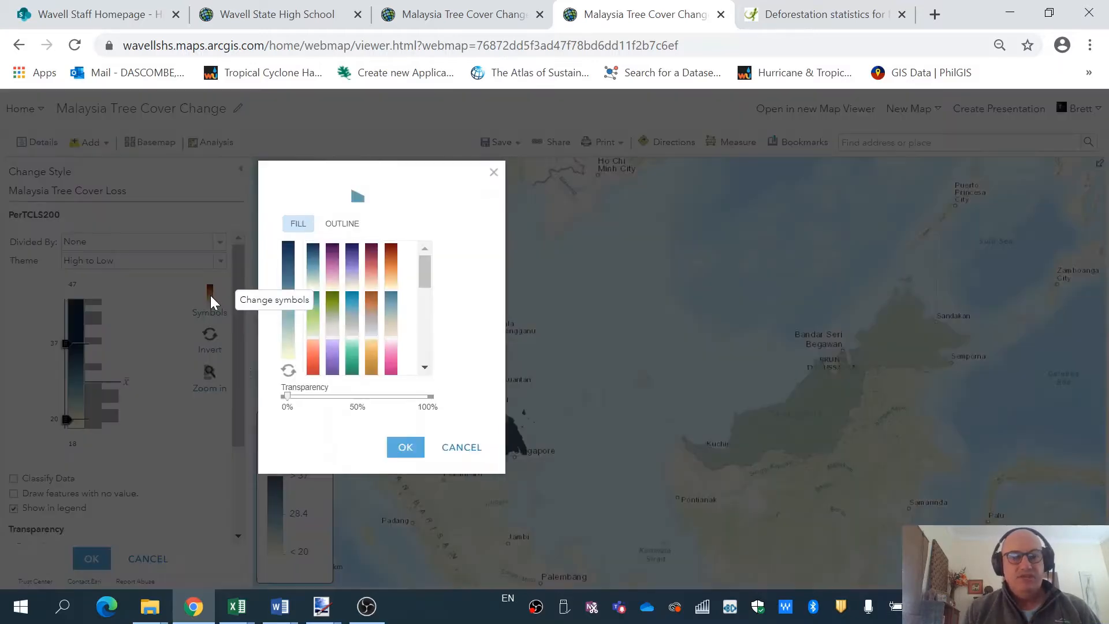
{"action": "left_click", "coordinate": [351, 359]}
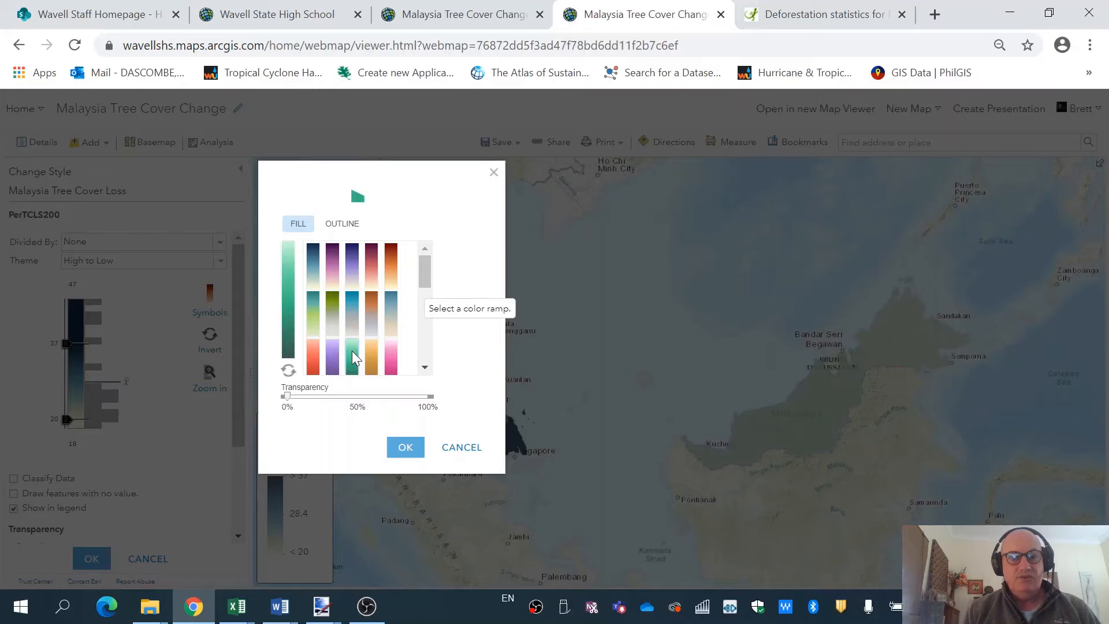
{"action": "left_click", "coordinate": [288, 370]}
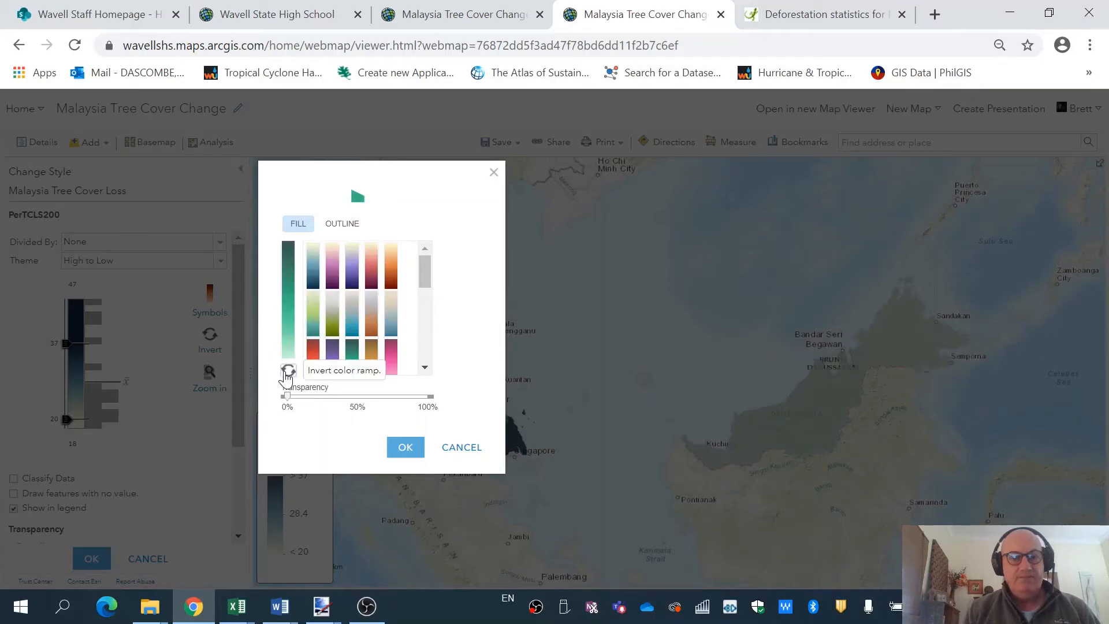
{"action": "left_click", "coordinate": [405, 448]}
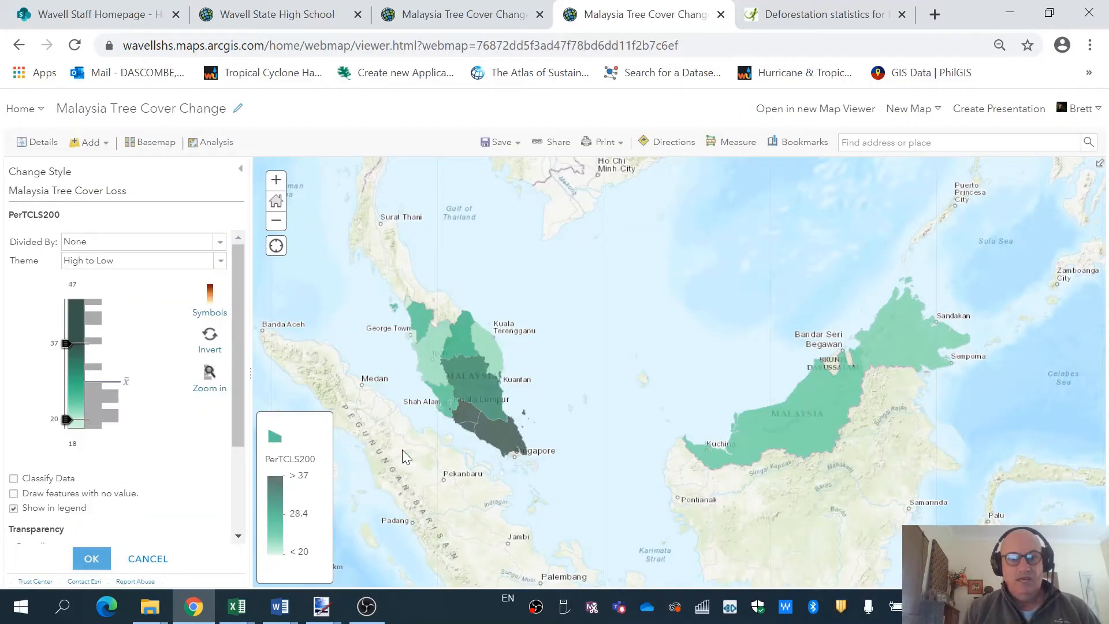
Classify into four natural-break classes, set about 25% transparency, and apply the style.
{"action": "left_click", "coordinate": [13, 478]}
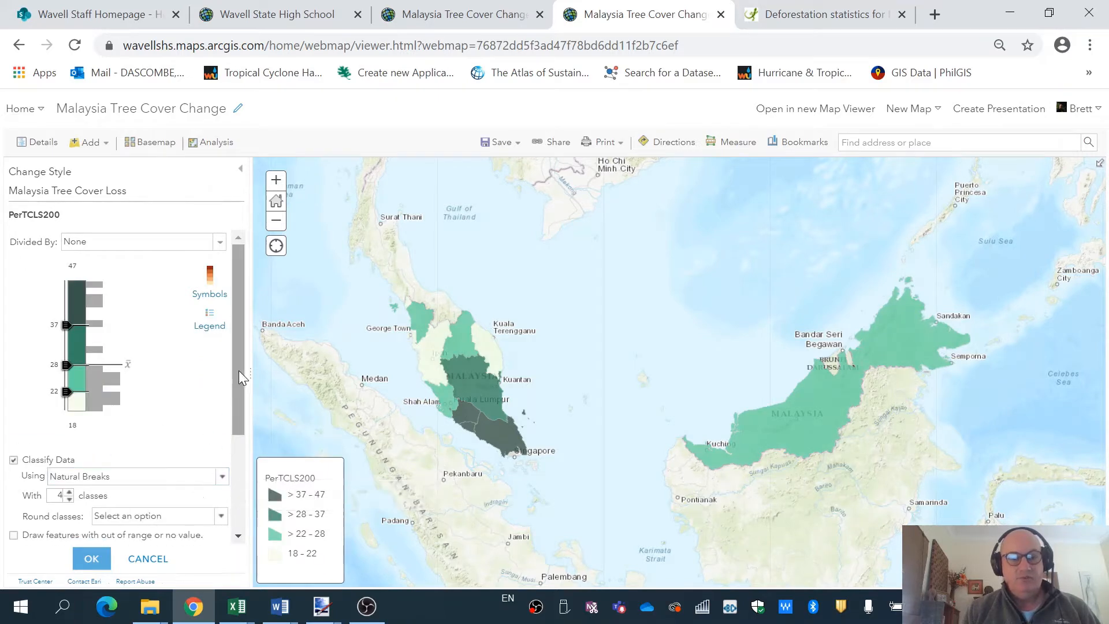
{"action": "scroll", "coordinate": [241, 376], "scroll_direction": "down", "scroll_amount": 3}
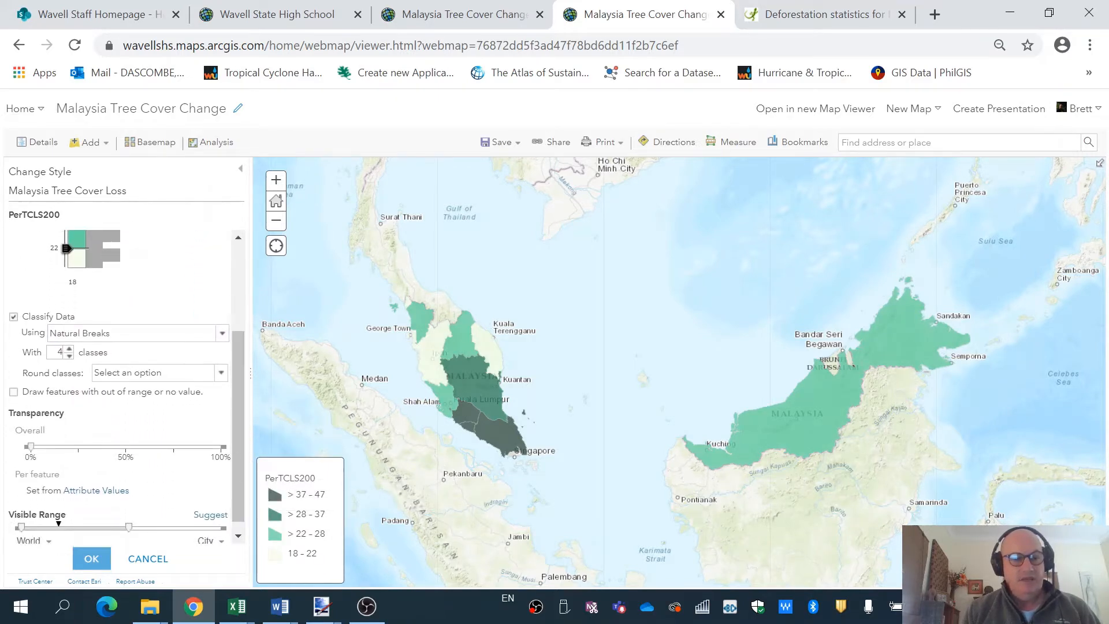
{"action": "left_click_drag", "start_coordinate": [32, 449], "coordinate": [77, 460]}
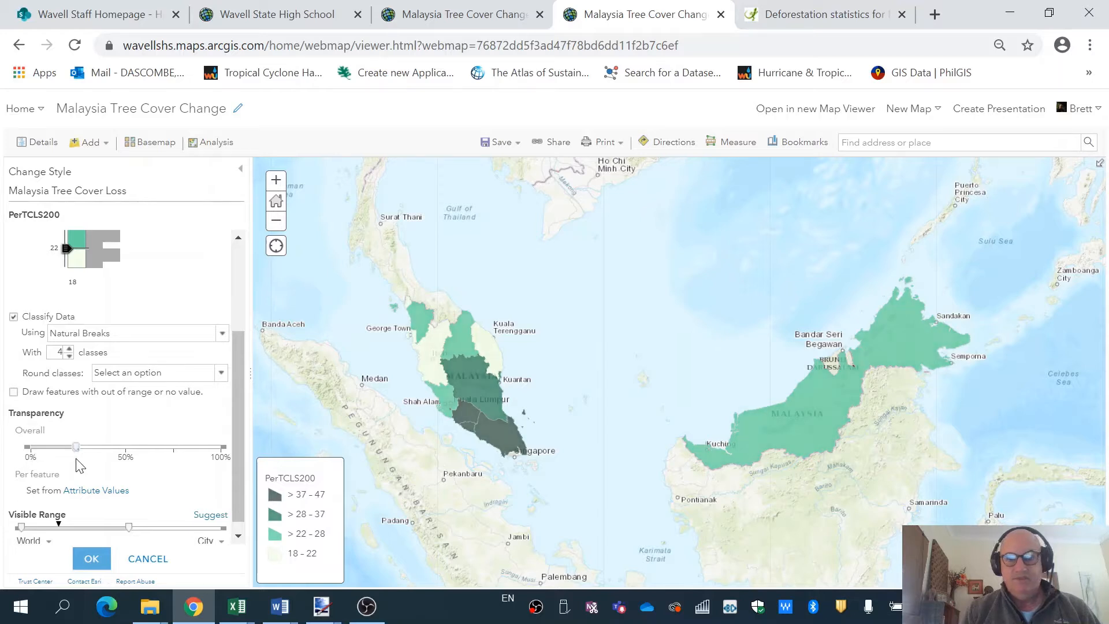
{"action": "left_click", "coordinate": [87, 559]}
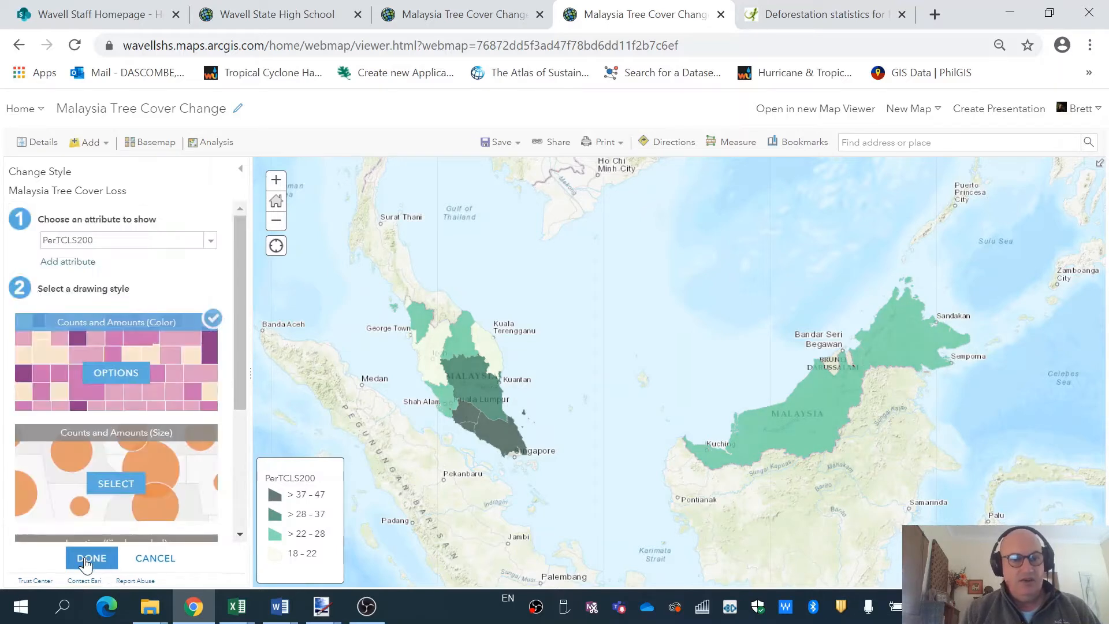
{"action": "left_click", "coordinate": [88, 559]}
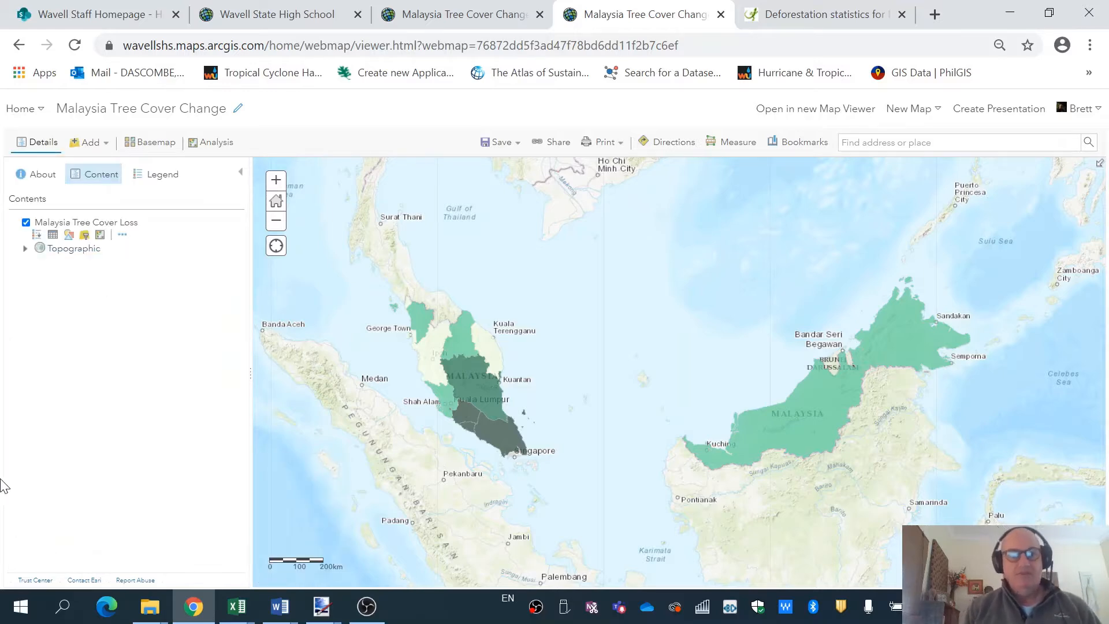
Open the Map with legend print page showing the four PerTCLS200 classes.
{"action": "left_click", "coordinate": [619, 146]}
{"action": "left_click", "coordinate": [622, 188]}
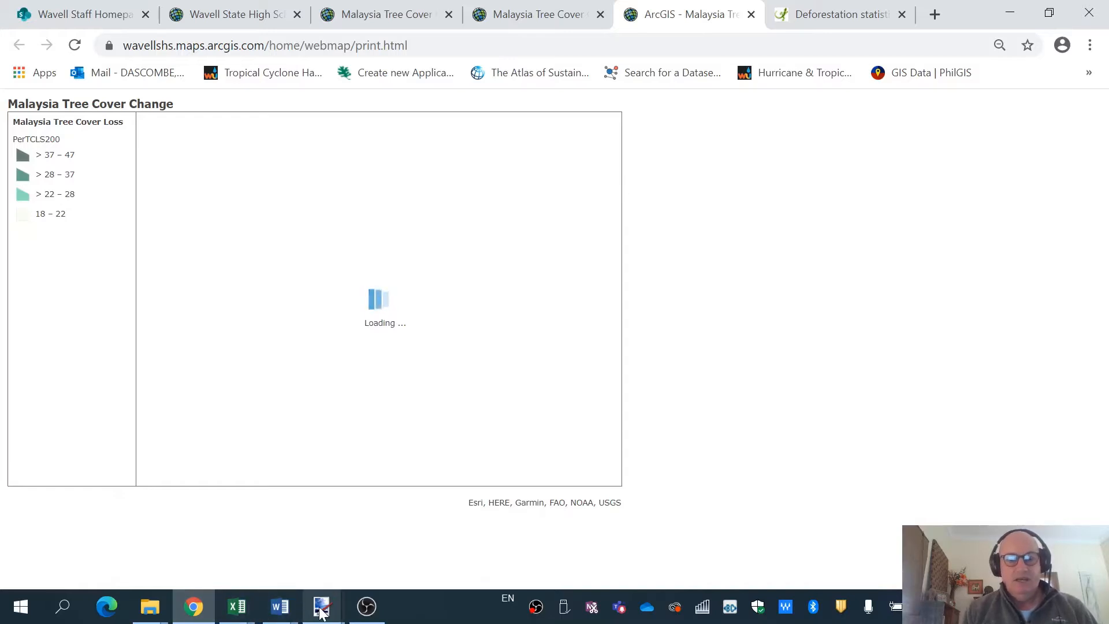
{"action": "mouse_move", "coordinate": [322, 613]}
{"action": "left_click", "coordinate": [465, 543]}
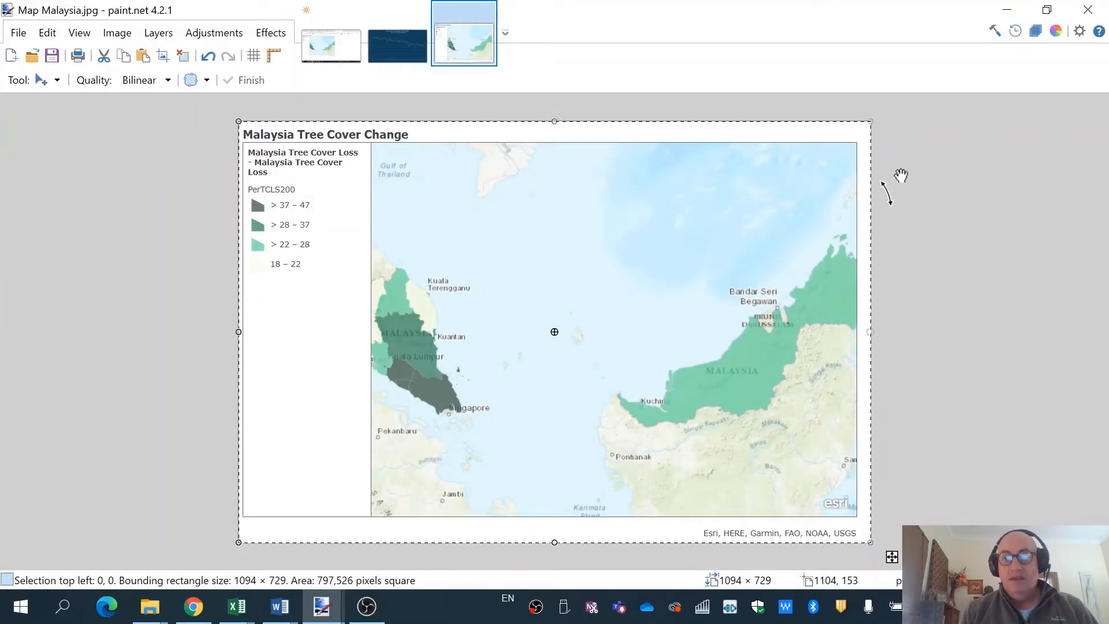
{"action": "left_click", "coordinate": [1007, 9]}
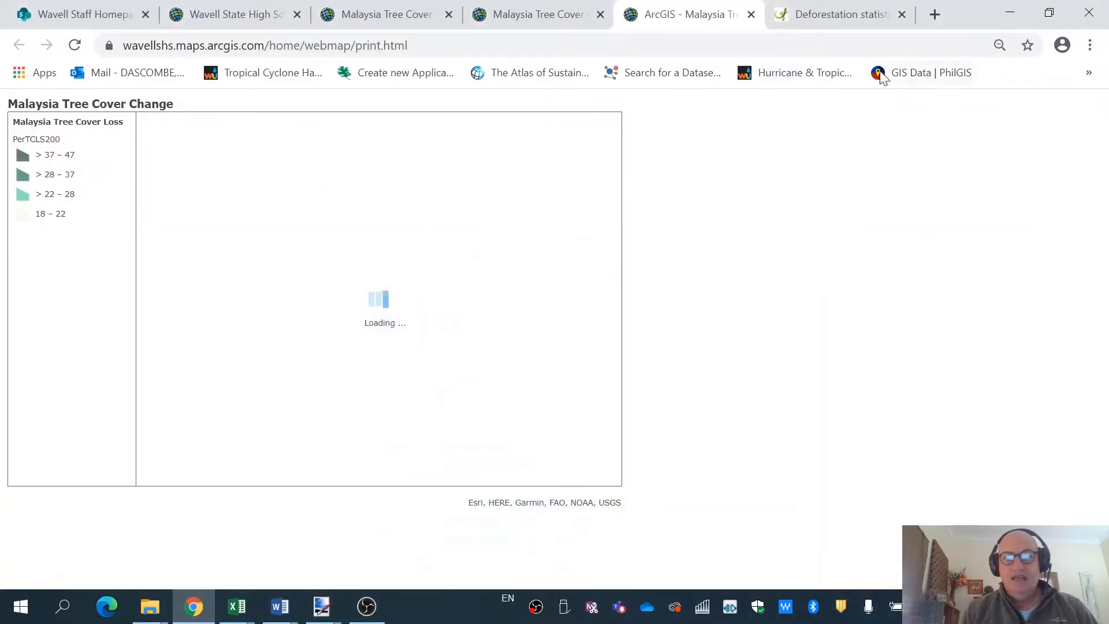
Close the ArcGIS print page tab and switch to the new Map Viewer tab.
{"action": "left_click", "coordinate": [414, 20]}
{"action": "left_click", "coordinate": [536, 16]}
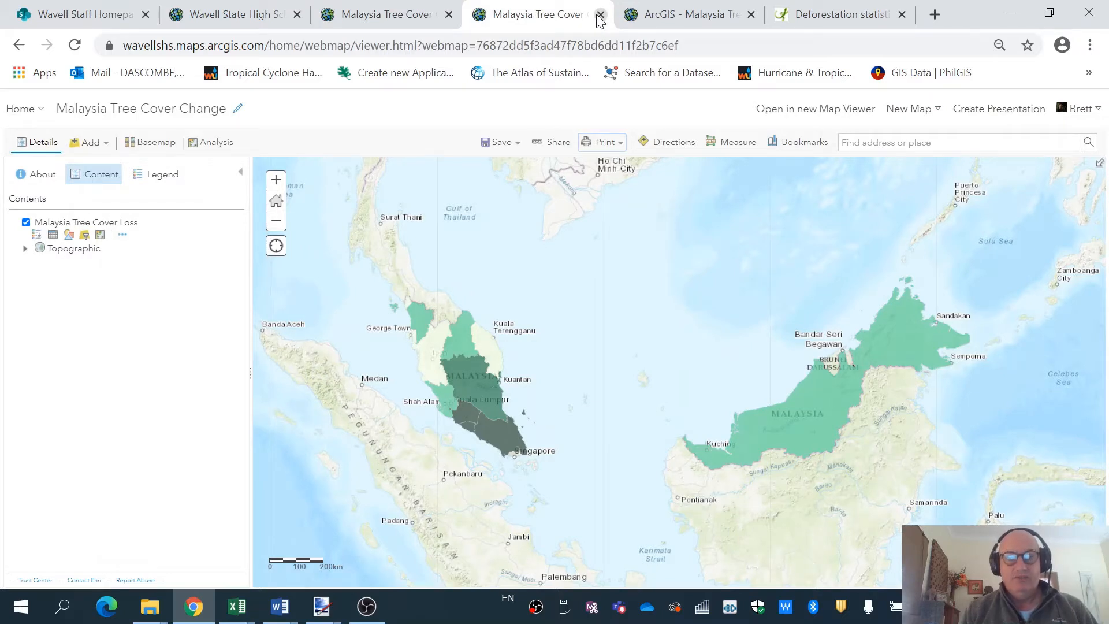
{"action": "left_click", "coordinate": [751, 15]}
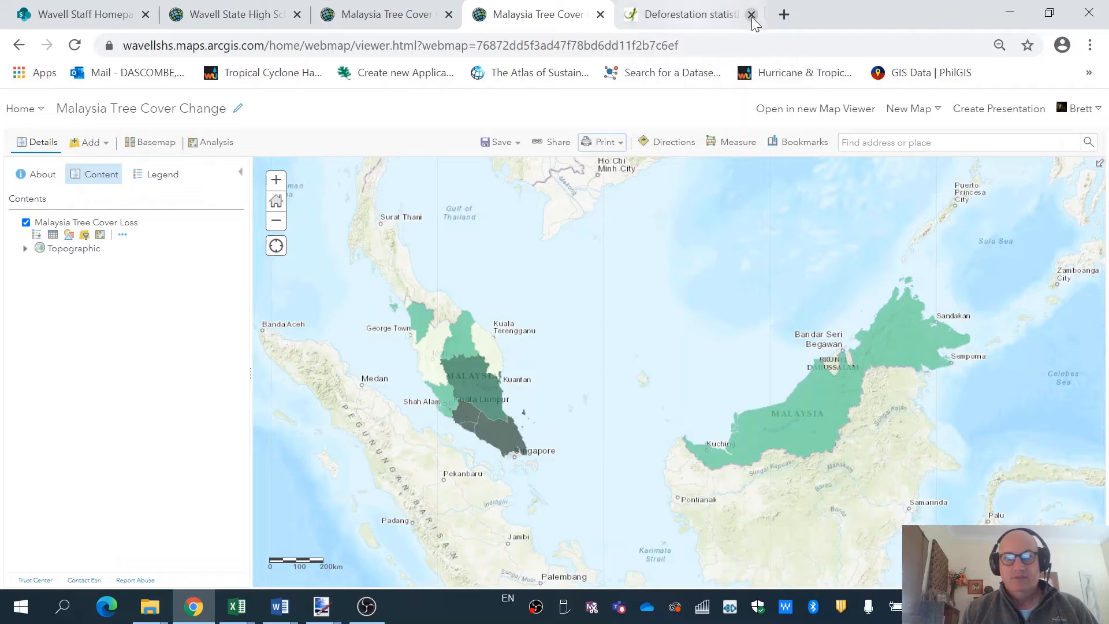
{"action": "left_click", "coordinate": [409, 16]}
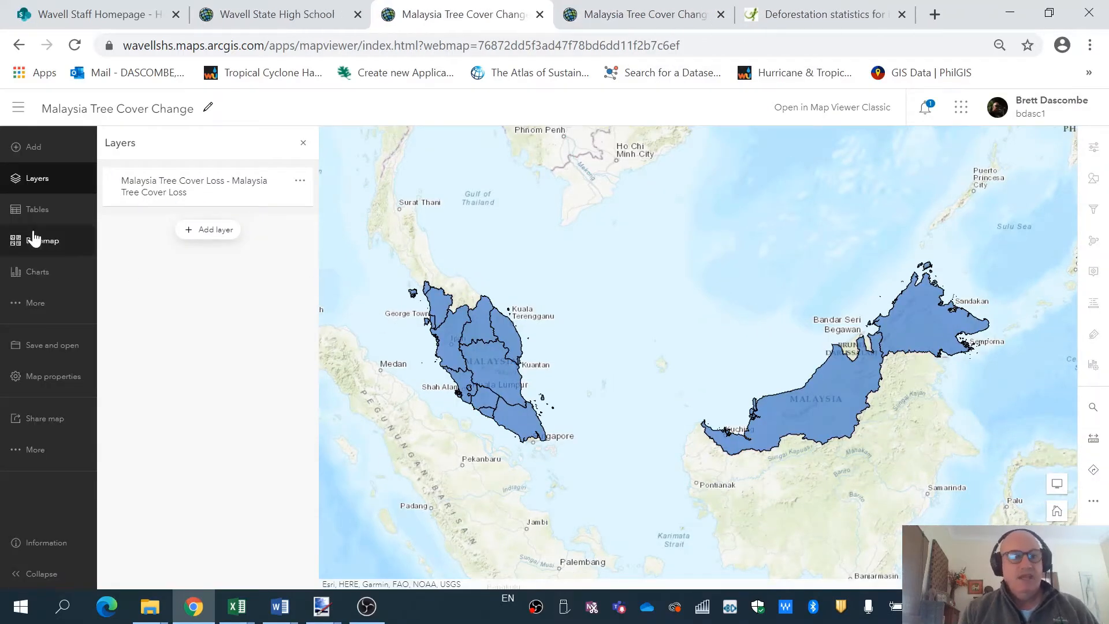
Bring up the map's Layers list in the new Map Viewer.
{"action": "left_click", "coordinate": [32, 152]}
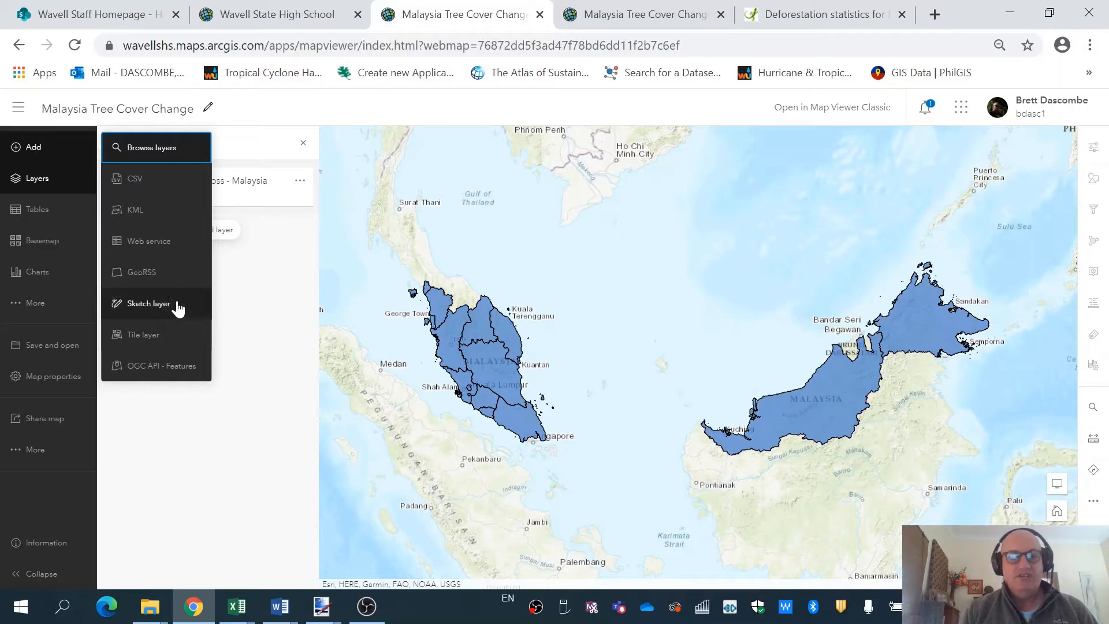
{"action": "left_click", "coordinate": [48, 184]}
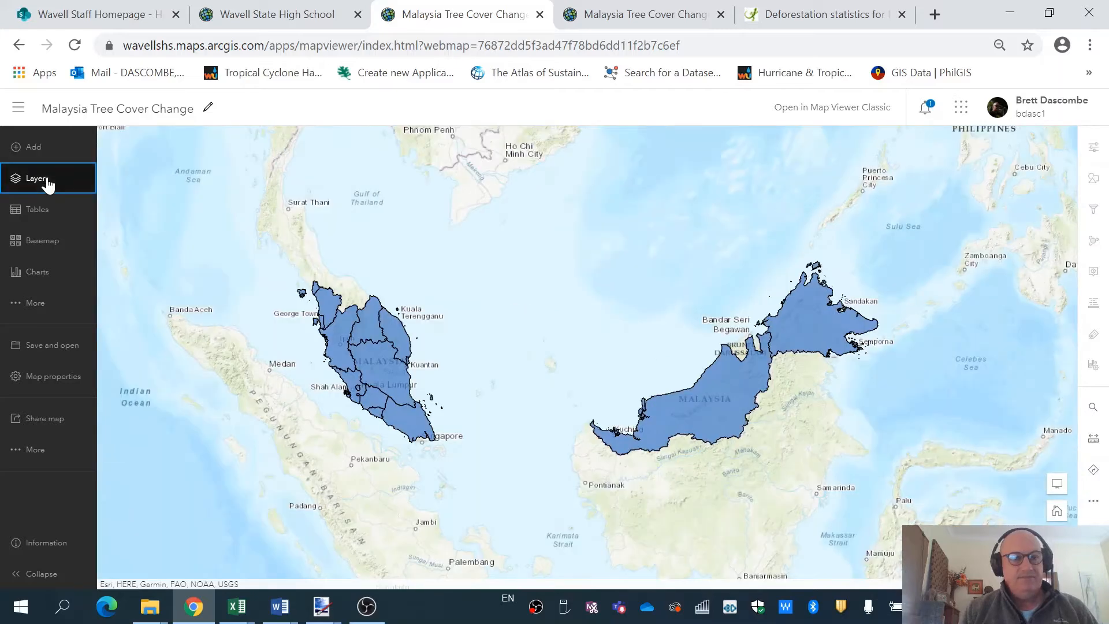
{"action": "left_click", "coordinate": [49, 184]}
Select the Malaysia Tree Cover Loss layer, keep its title, and open its properties panel.
{"action": "left_click", "coordinate": [196, 190]}
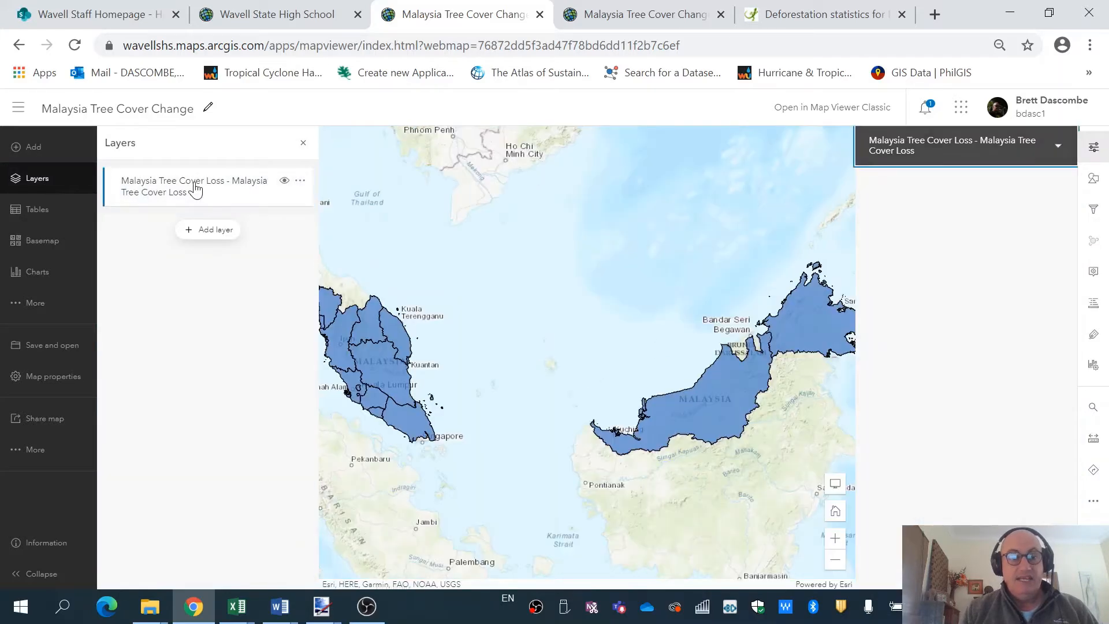
{"action": "left_click", "coordinate": [300, 183]}
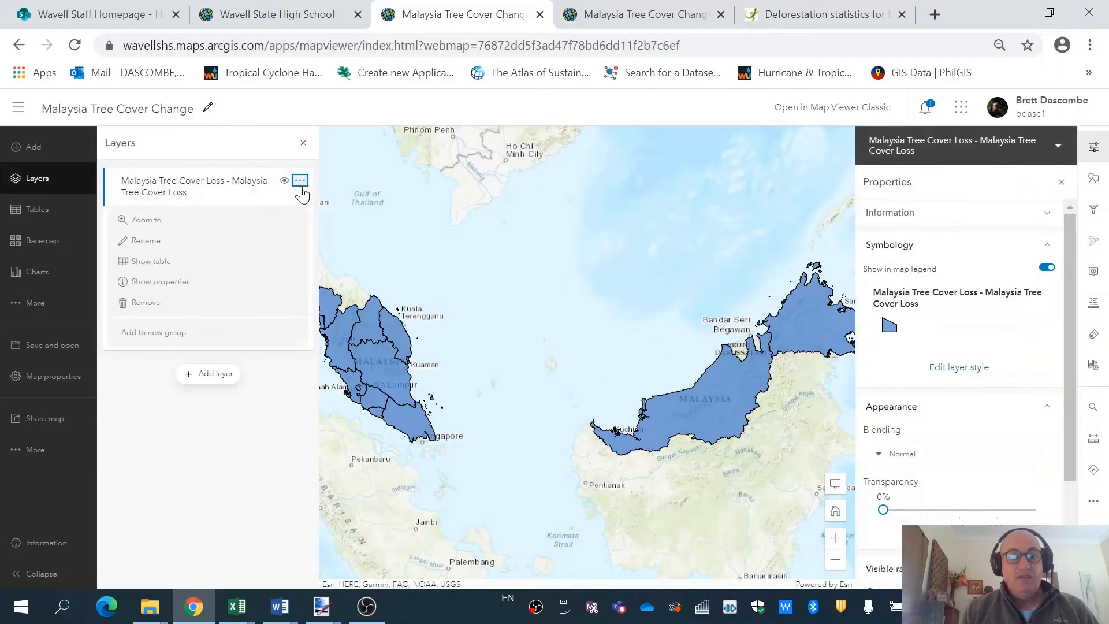
{"action": "left_click", "coordinate": [184, 243]}
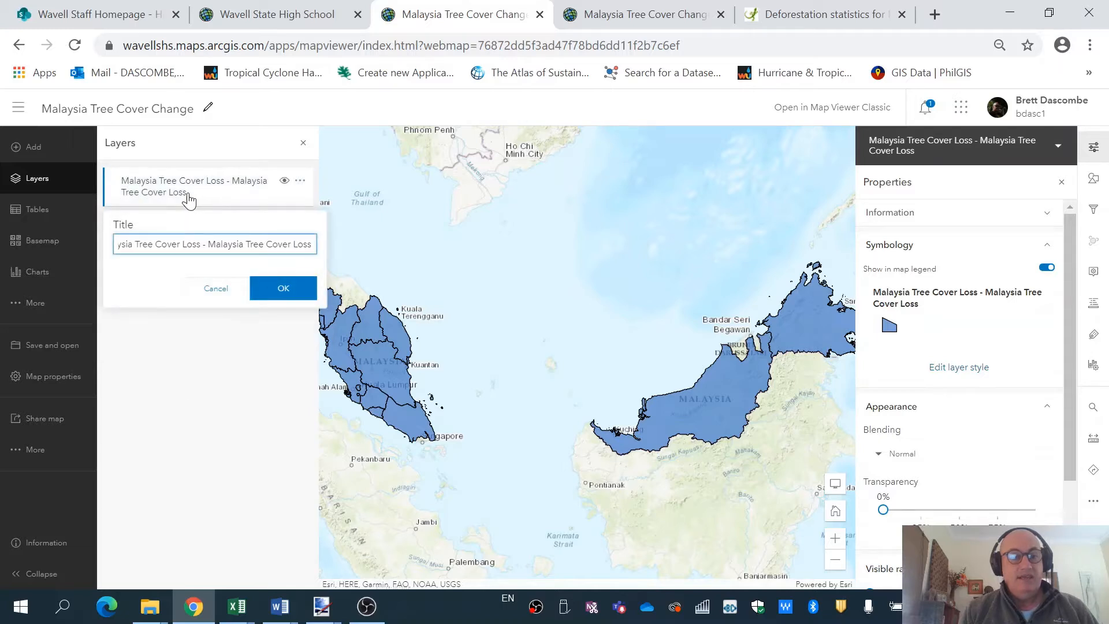
{"action": "left_click", "coordinate": [283, 292]}
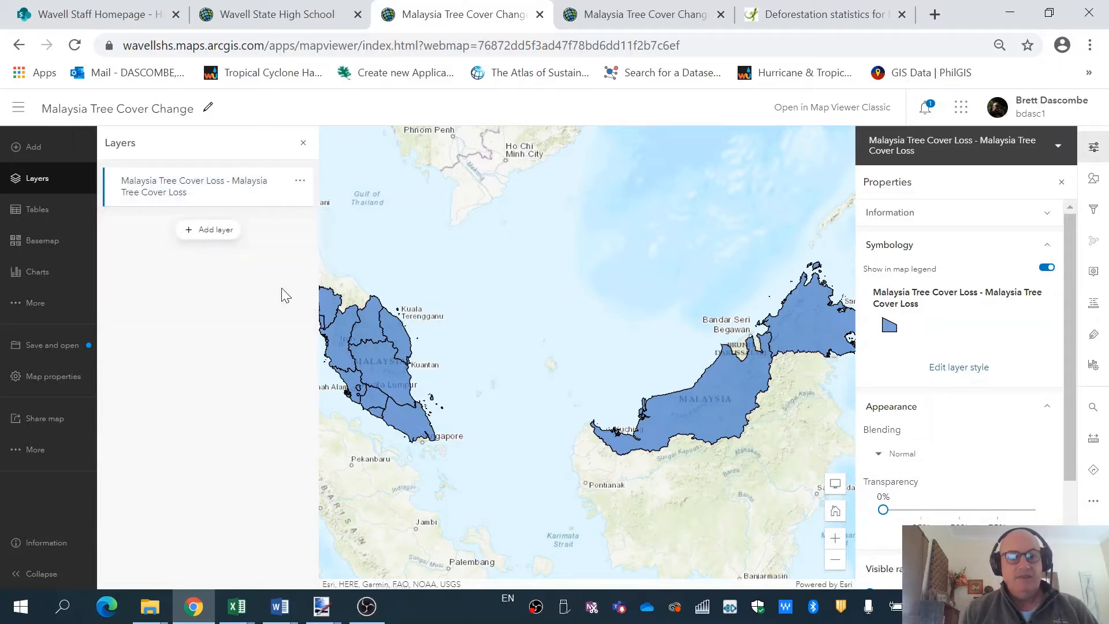
{"action": "left_click", "coordinate": [217, 195]}
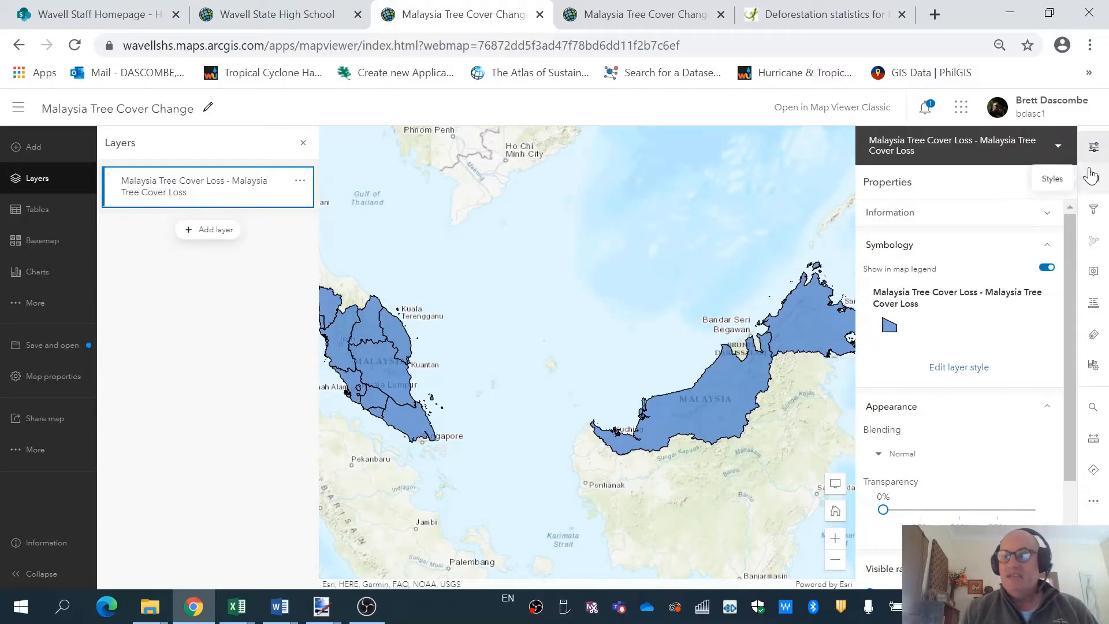
{"action": "left_click", "coordinate": [1095, 149]}
{"action": "left_click", "coordinate": [1095, 150]}
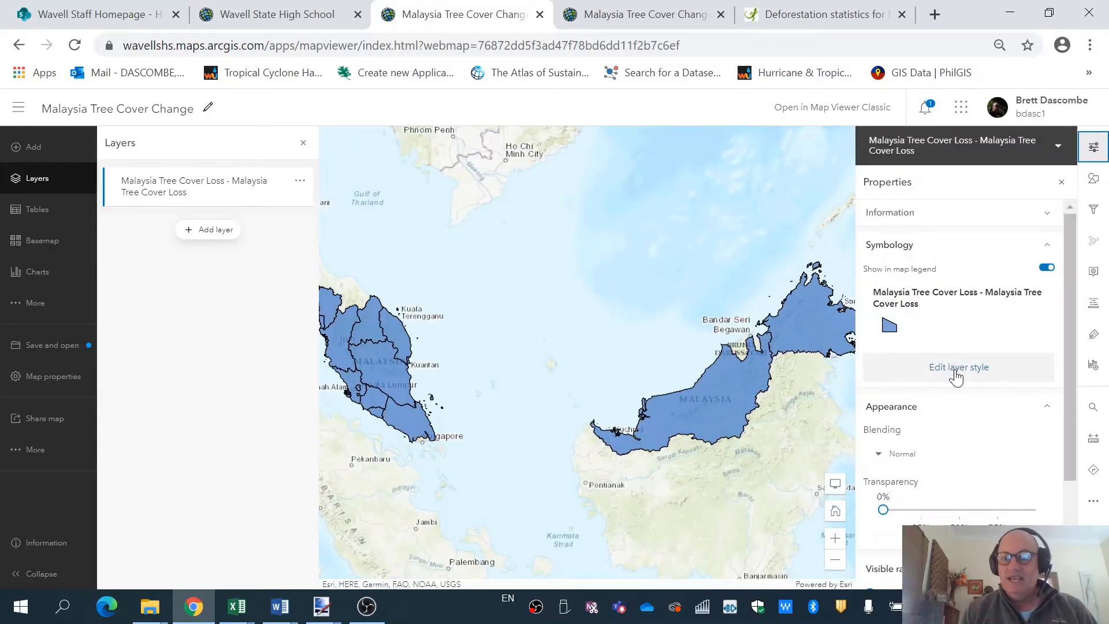
Style the states by the PerTCLS200 field using Counts and Amounts (color).
{"action": "left_click", "coordinate": [957, 370]}
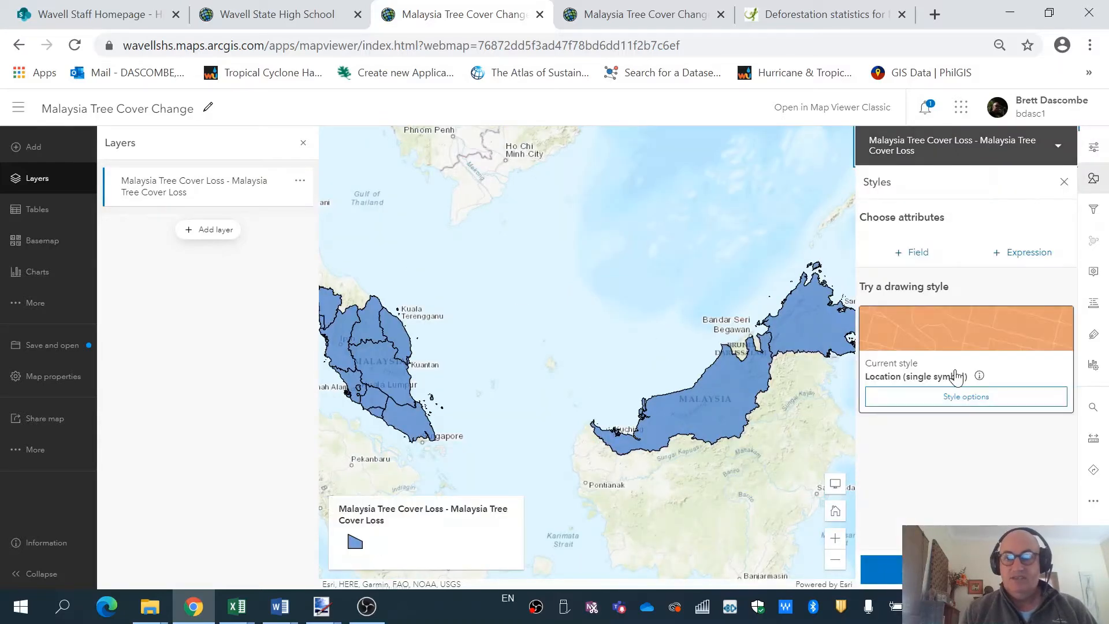
{"action": "left_click", "coordinate": [921, 254]}
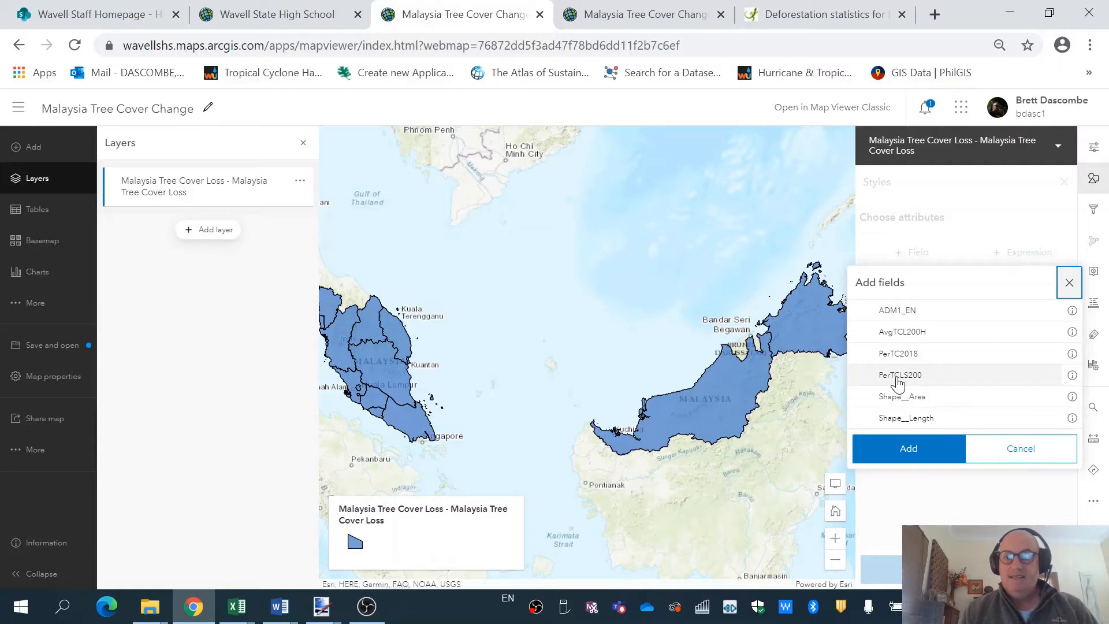
{"action": "left_click", "coordinate": [898, 376]}
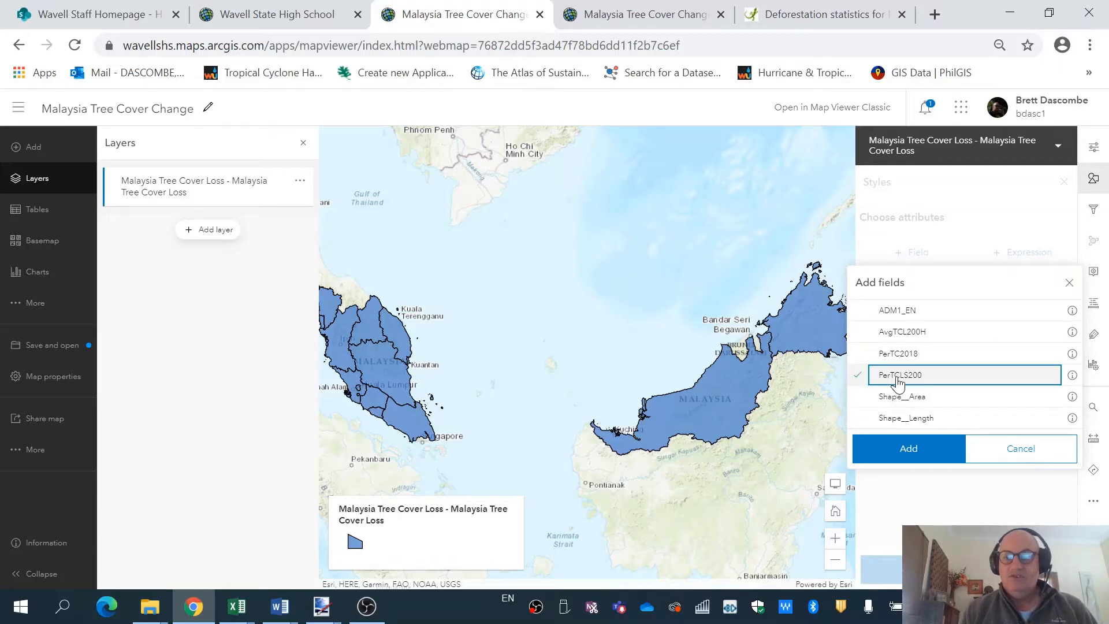
{"action": "left_click", "coordinate": [908, 449]}
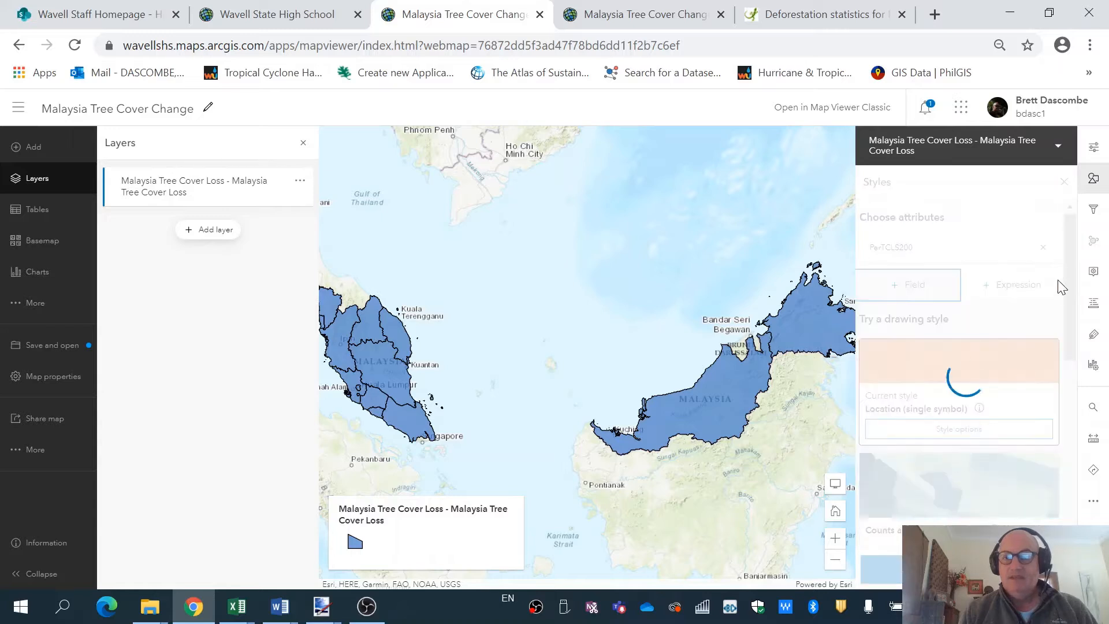
{"action": "mouse_move", "coordinate": [1070, 264]}
{"action": "left_mouse_down"}
{"action": "mouse_move", "coordinate": [1089, 462]}
{"action": "mouse_move", "coordinate": [1096, 298]}
{"action": "mouse_move", "coordinate": [1086, 278]}
{"action": "left_mouse_up"}
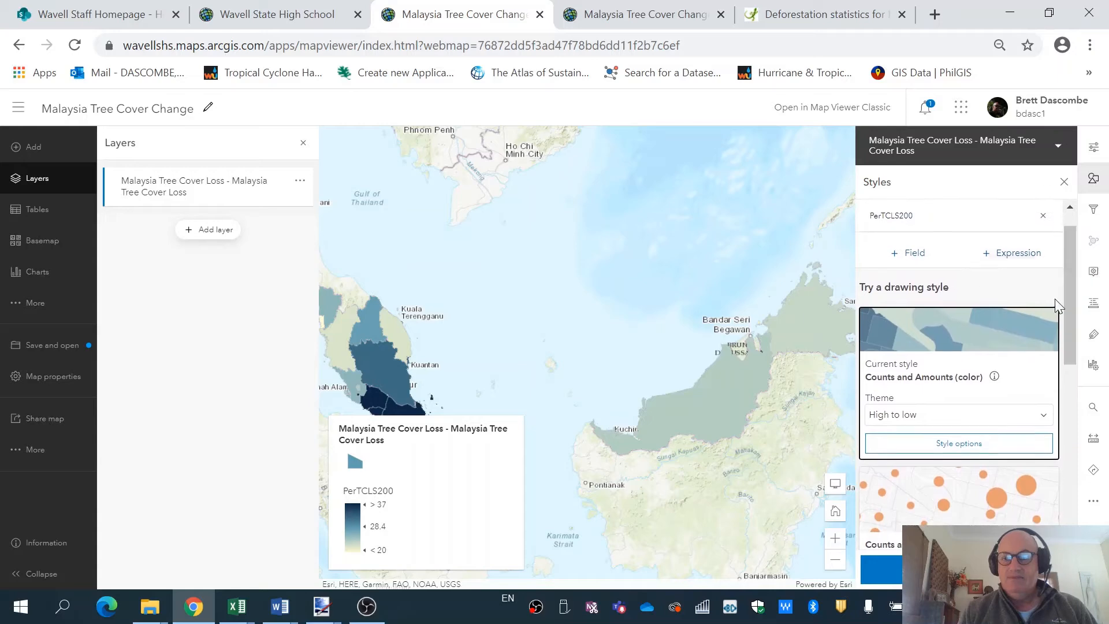
Apply the dark green colour ramp, reversed so the highest PerTCLS200 values are darkest.
{"action": "left_click", "coordinate": [941, 441]}
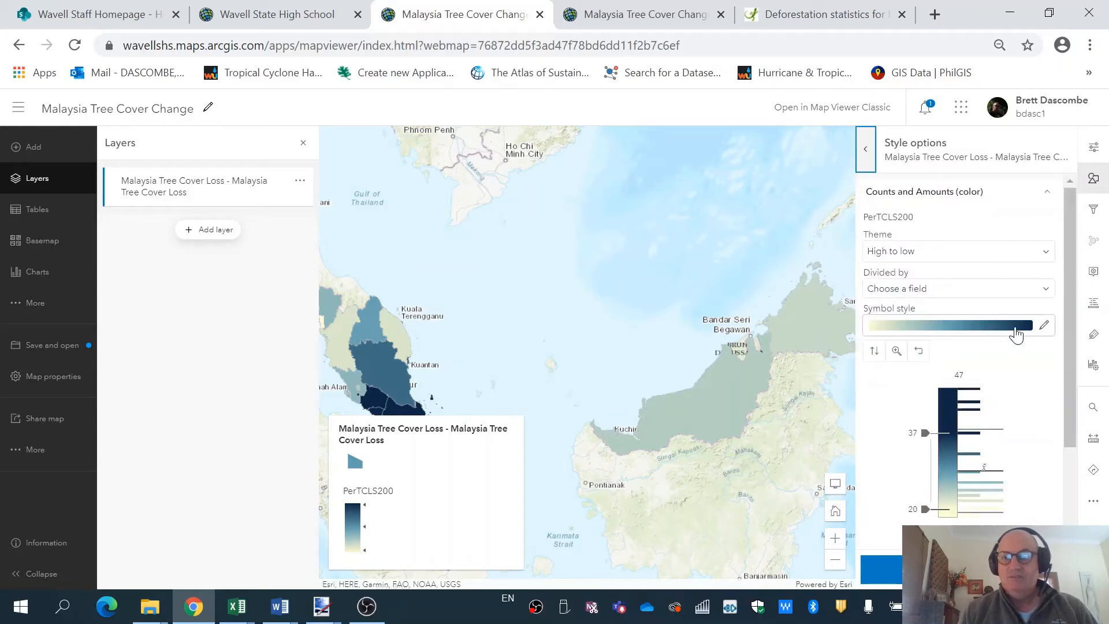
{"action": "left_click", "coordinate": [998, 331]}
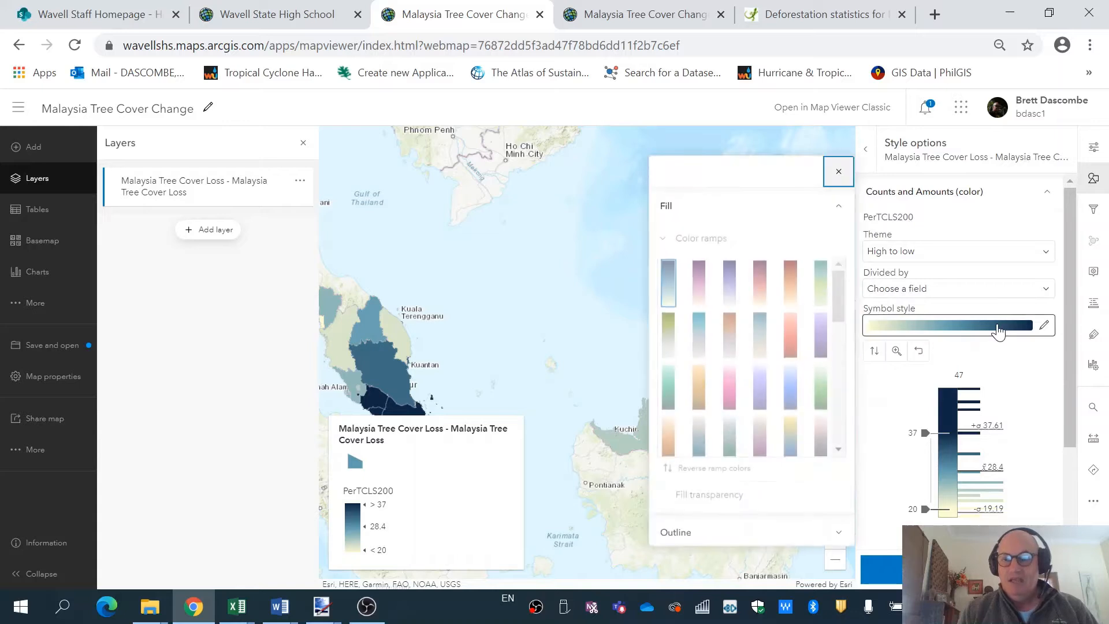
{"action": "left_click_drag", "start_coordinate": [825, 312], "coordinate": [826, 357]}
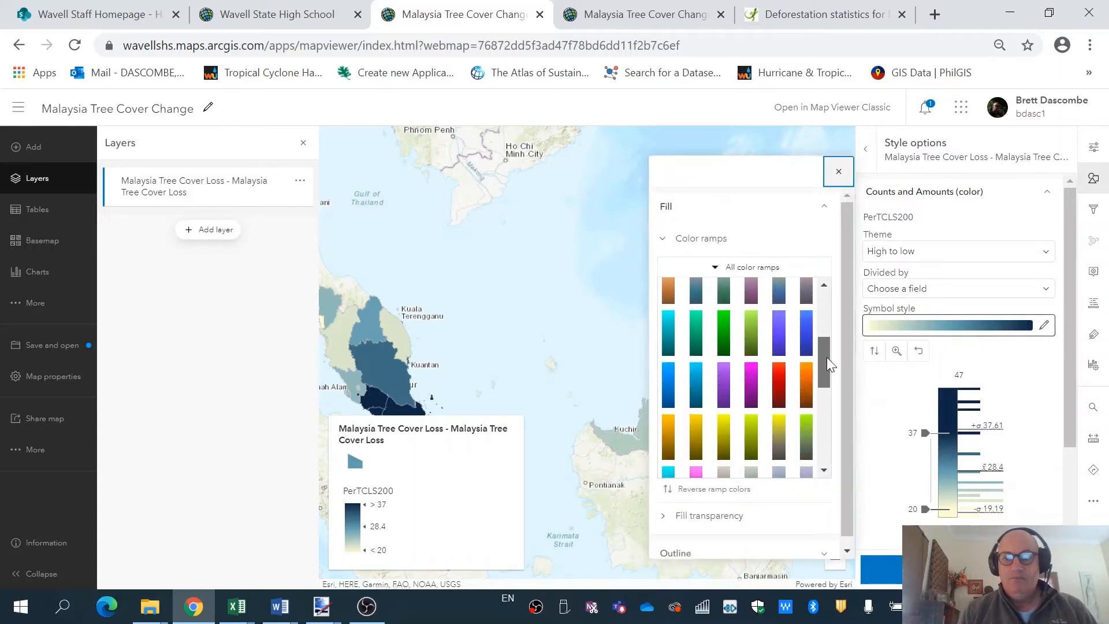
{"action": "left_click", "coordinate": [723, 354]}
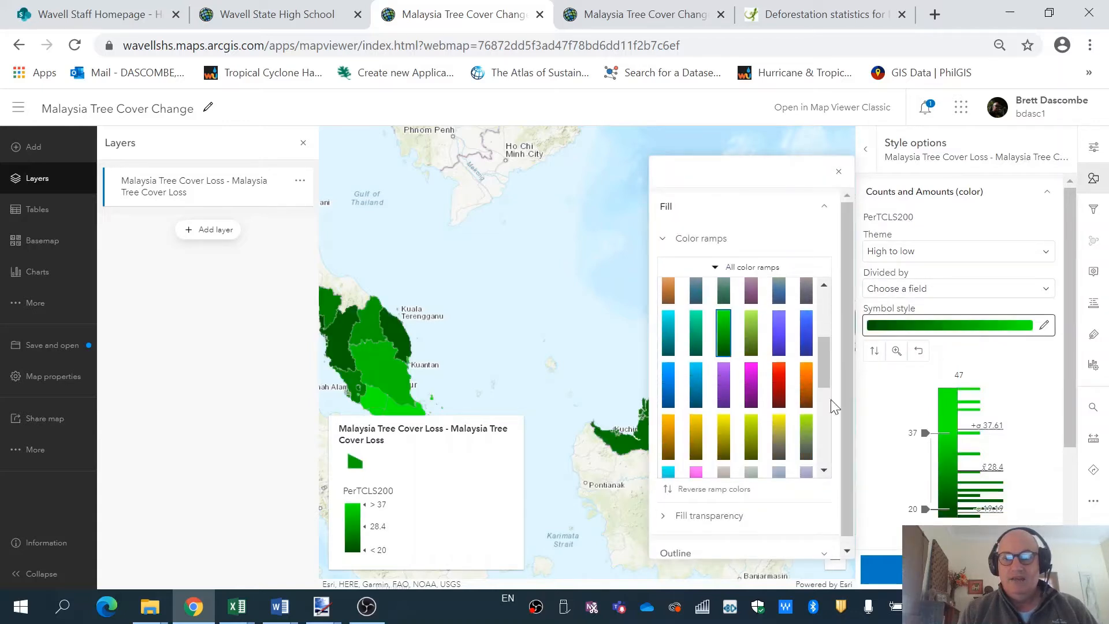
{"action": "left_click", "coordinate": [874, 352]}
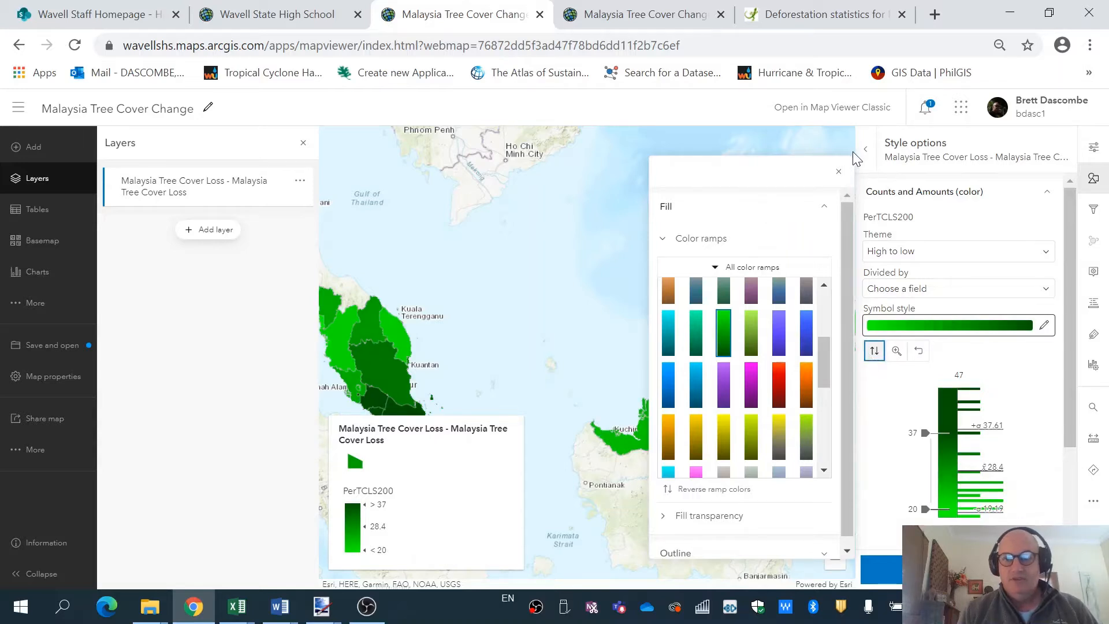
{"action": "left_click", "coordinate": [838, 173]}
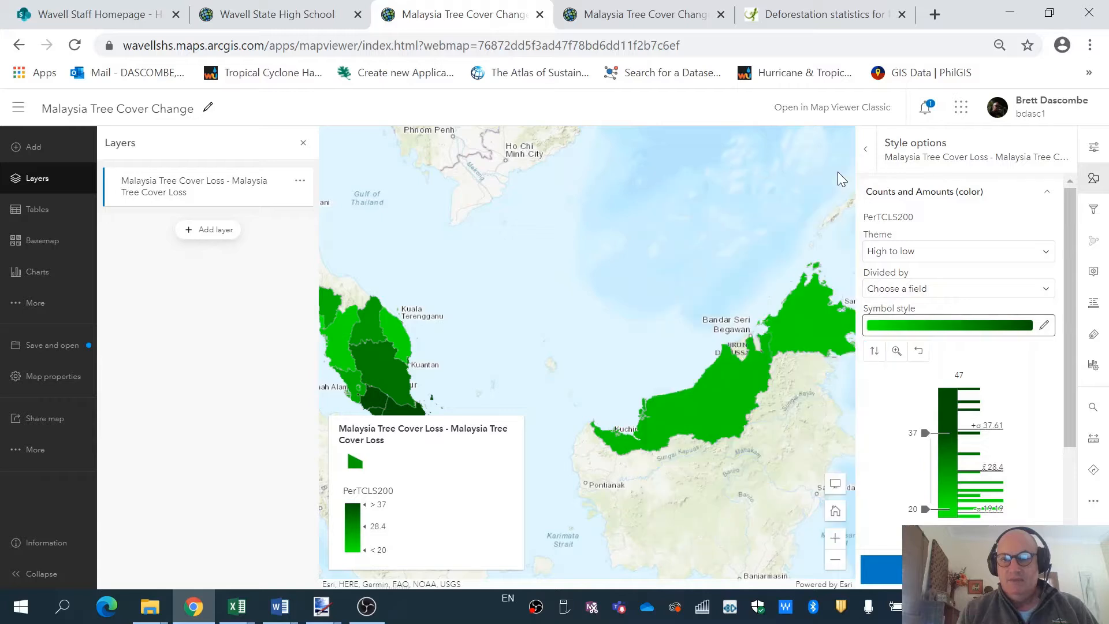
Enable Classify data with Natural breaks and 4 classes, then close the style panels.
{"action": "left_click_drag", "start_coordinate": [1066, 280], "coordinate": [1071, 371]}
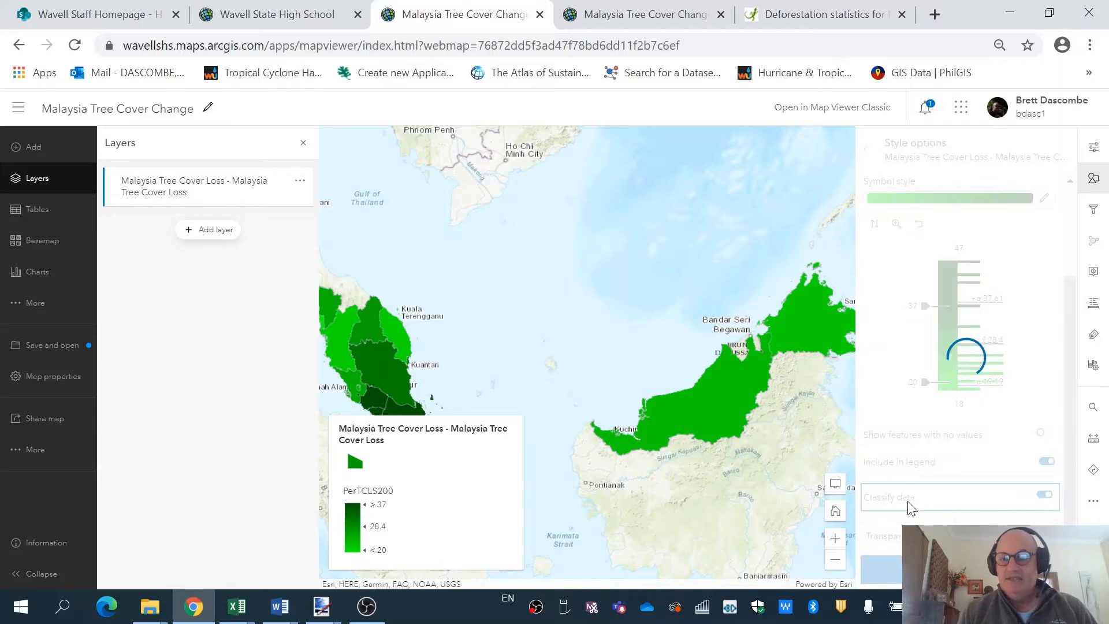
{"action": "left_click_drag", "start_coordinate": [1069, 344], "coordinate": [1069, 430]}
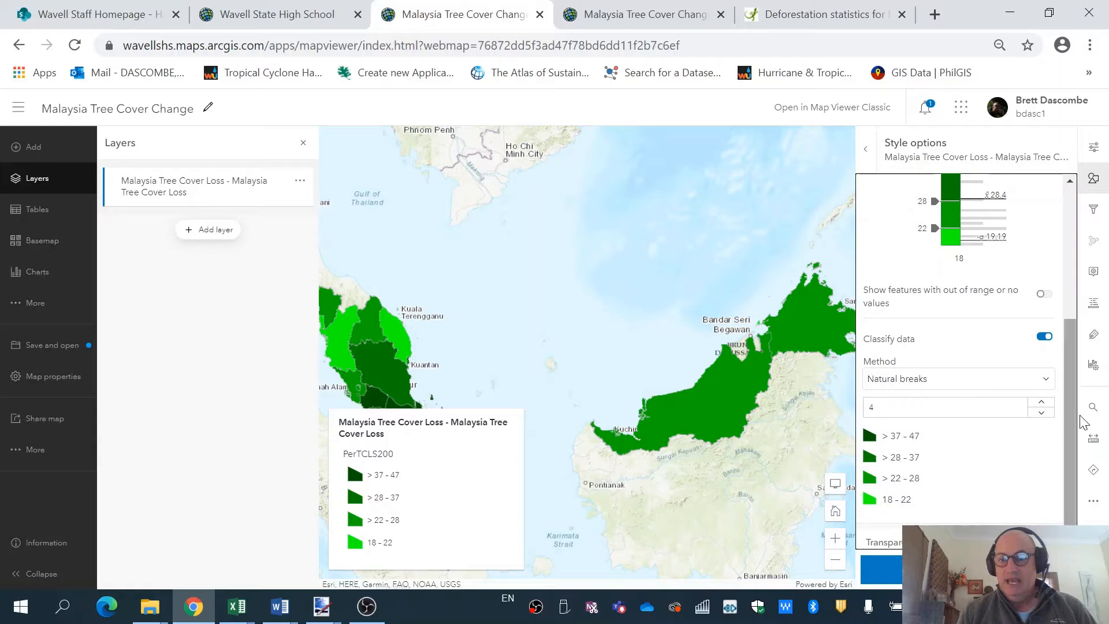
{"action": "left_click_drag", "start_coordinate": [1072, 373], "coordinate": [1072, 388]}
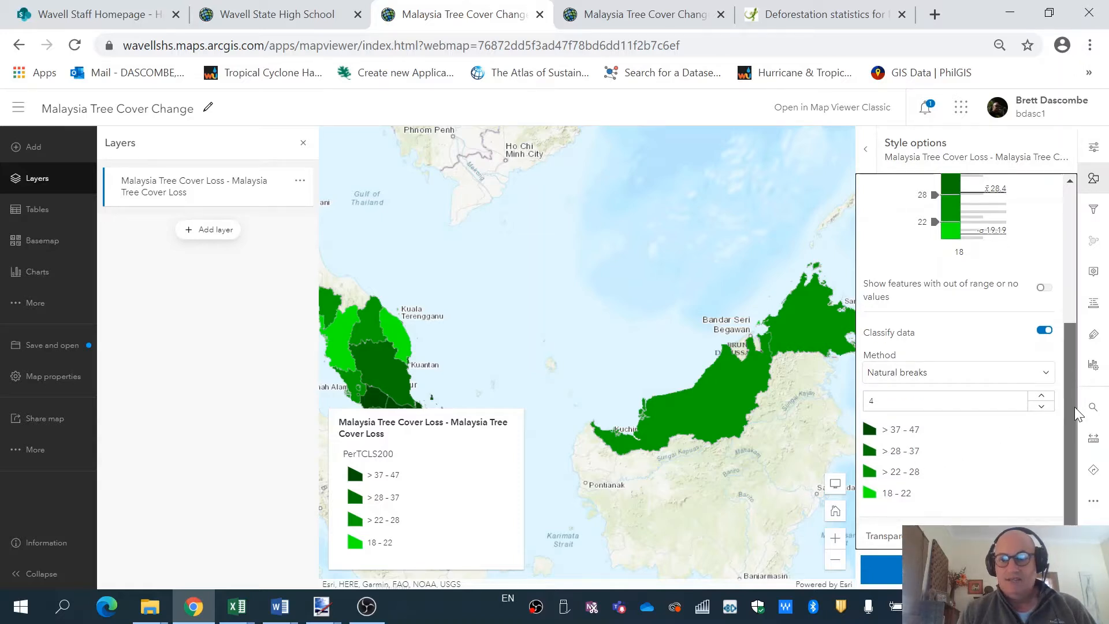
{"action": "left_click_drag", "start_coordinate": [1073, 401], "coordinate": [1092, 251]}
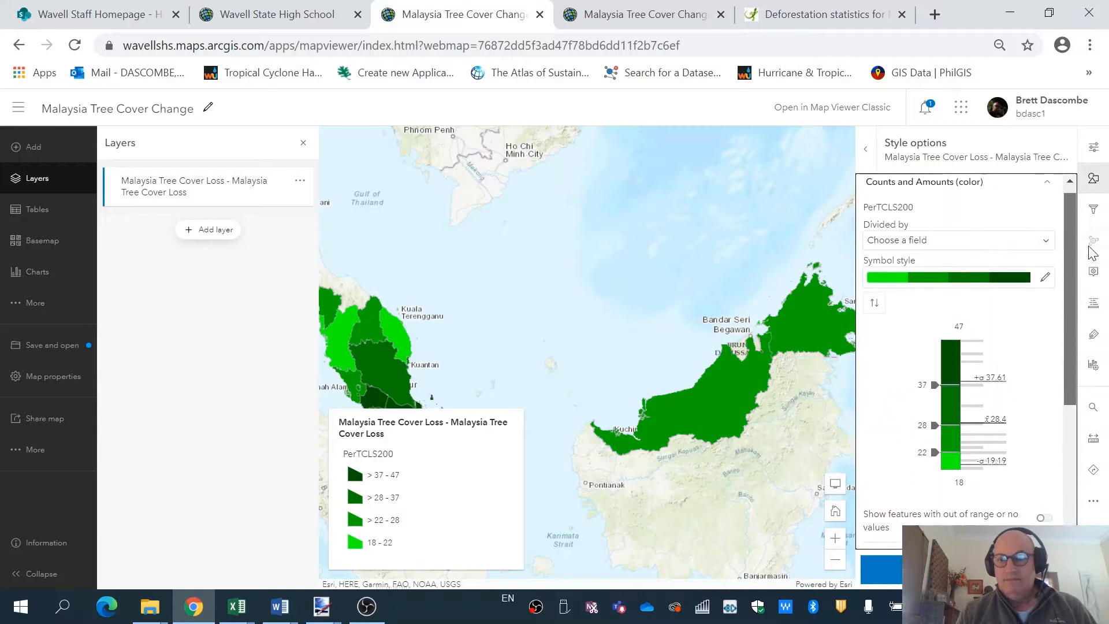
{"action": "scroll", "coordinate": [1065, 383], "scroll_direction": "down", "scroll_amount": 4}
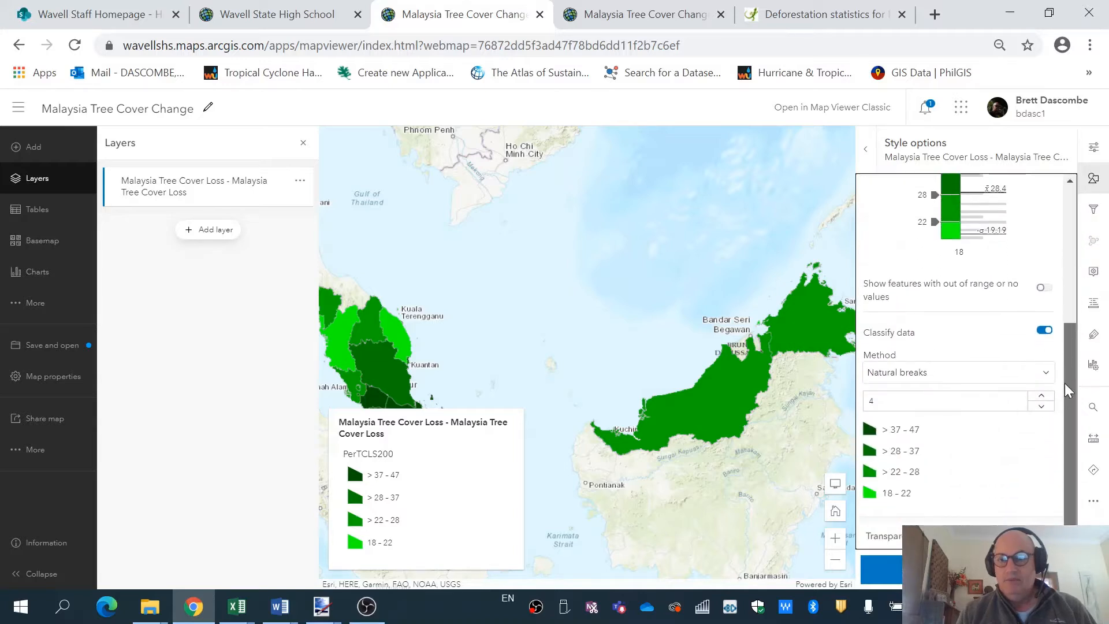
{"action": "left_click", "coordinate": [894, 560]}
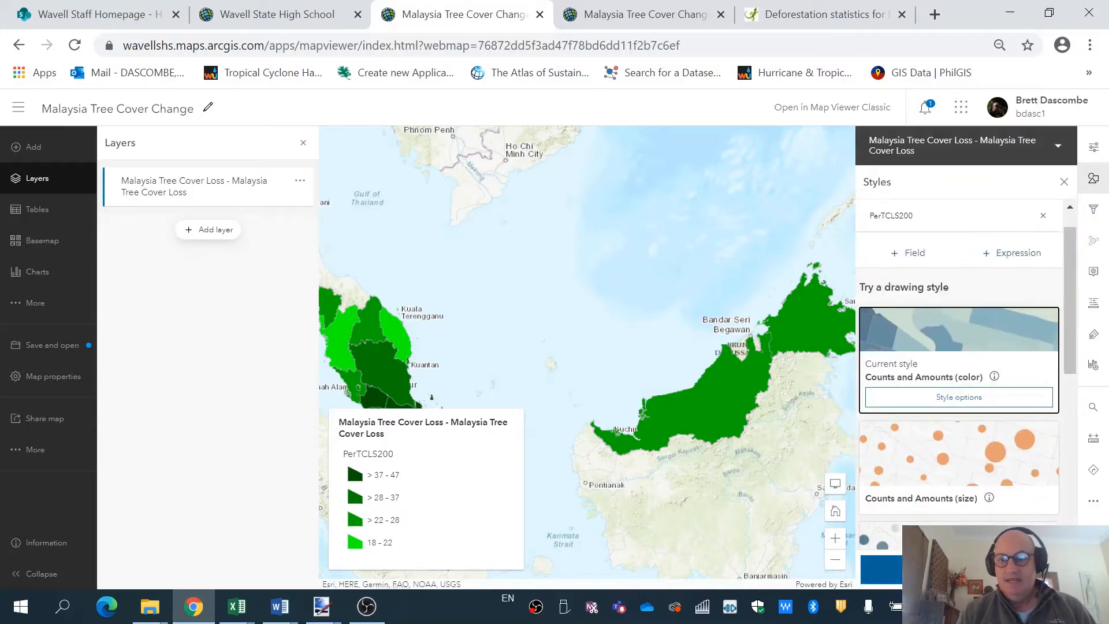
{"action": "left_click", "coordinate": [1093, 179]}
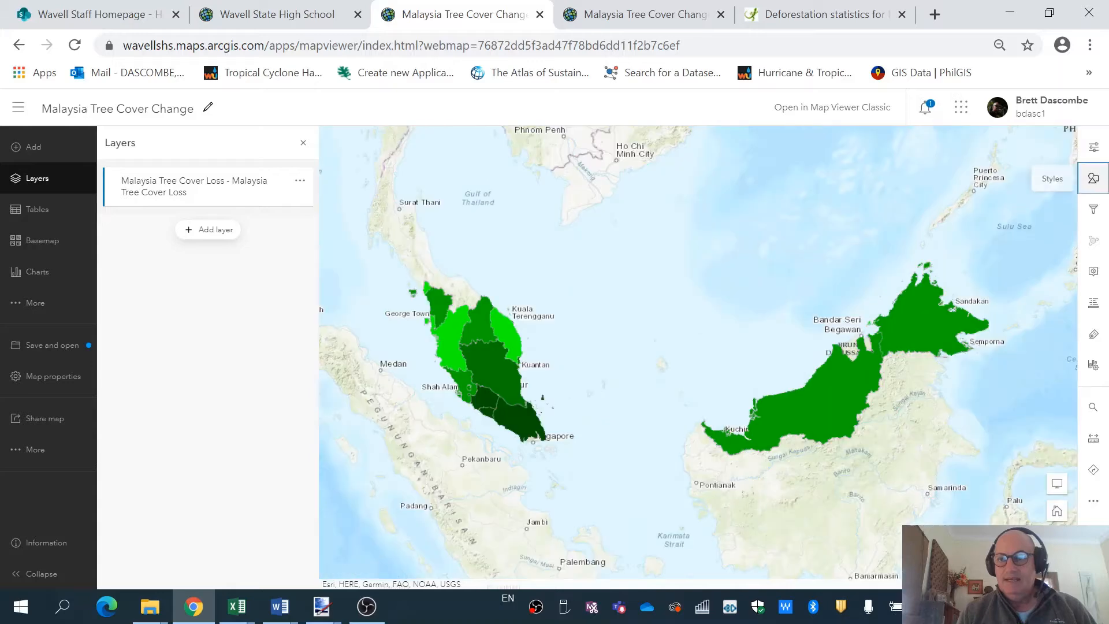
Add a label class using the ADM1_EN field and open its label style settings.
{"action": "left_click", "coordinate": [1093, 337]}
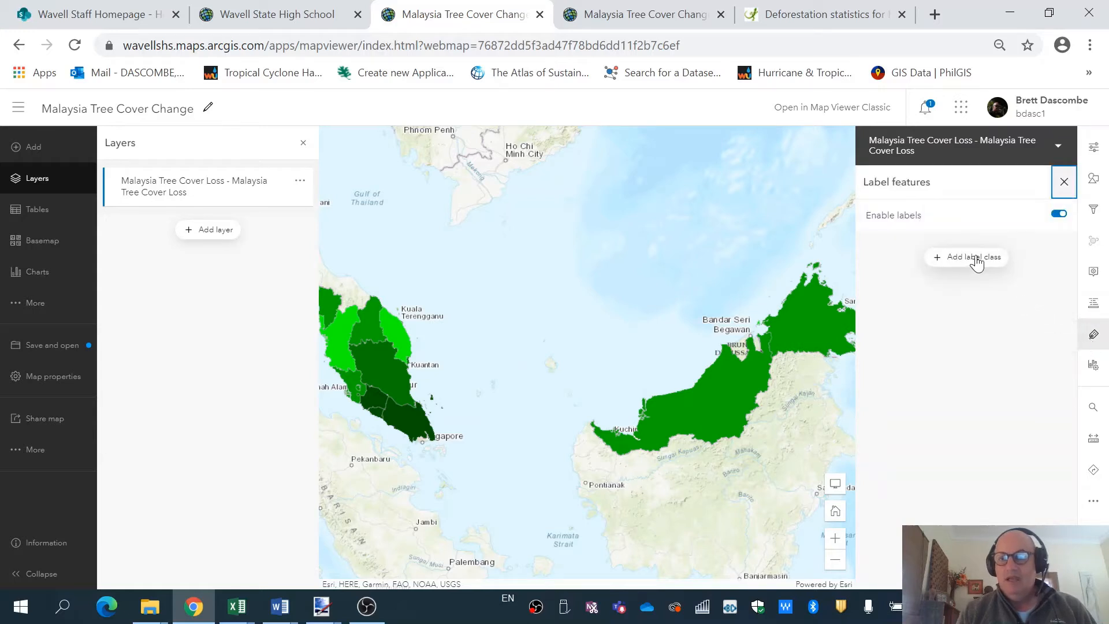
{"action": "left_click", "coordinate": [975, 257]}
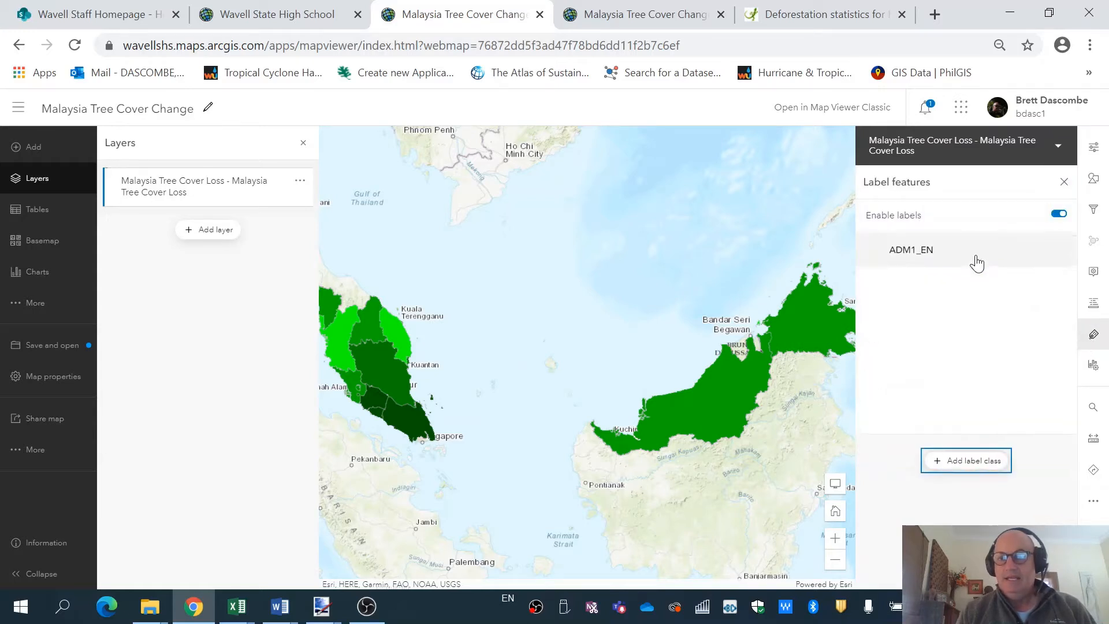
{"action": "left_click", "coordinate": [928, 306]}
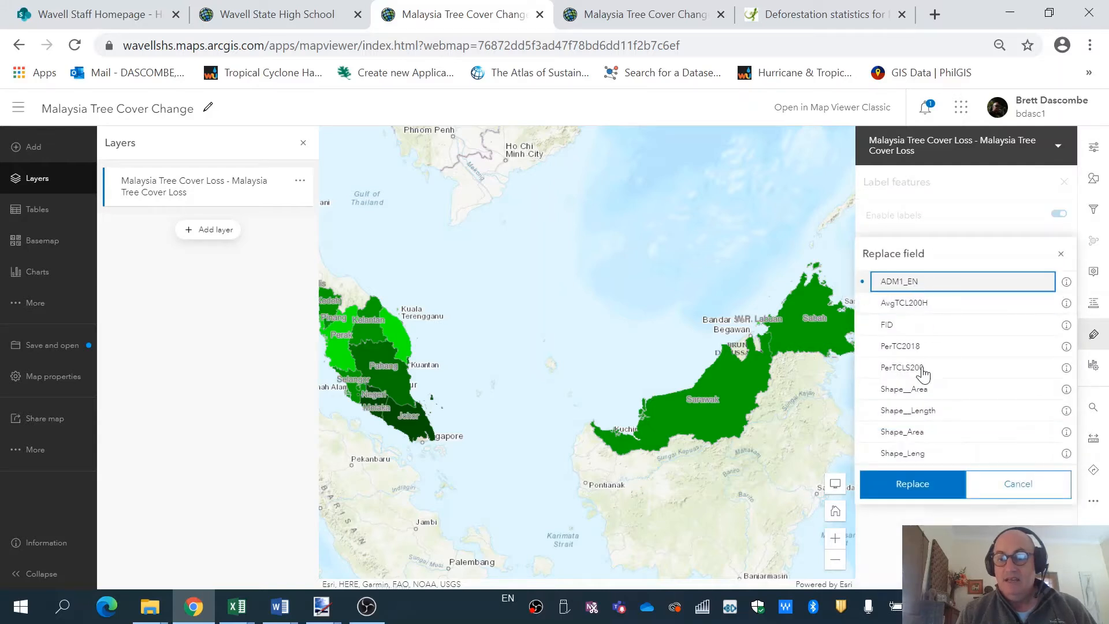
{"action": "left_click", "coordinate": [917, 485]}
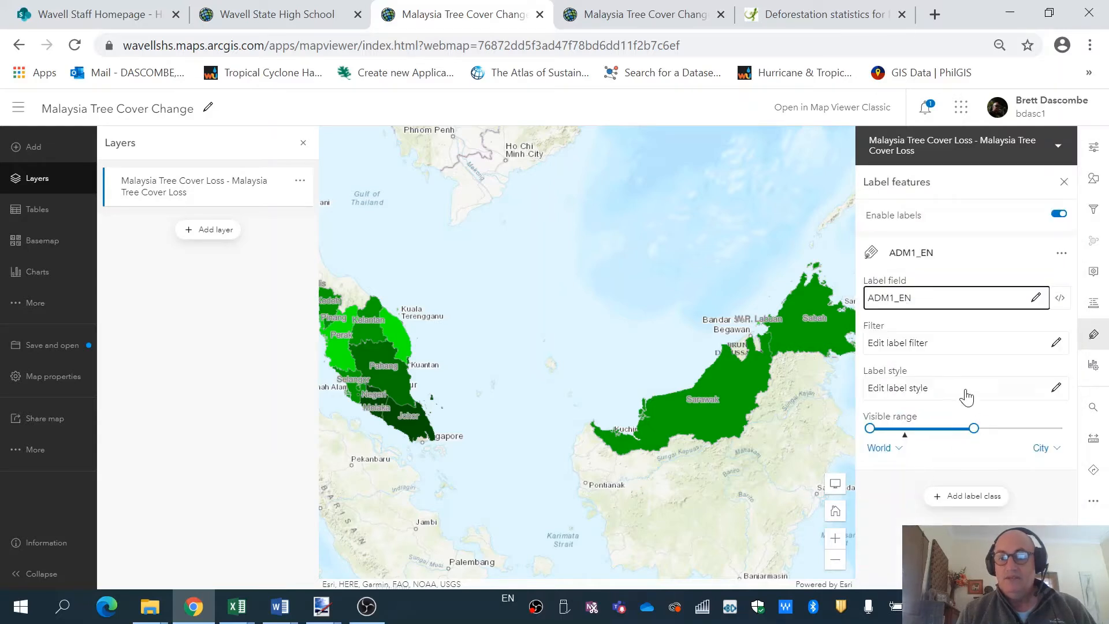
{"action": "left_click", "coordinate": [1054, 387]}
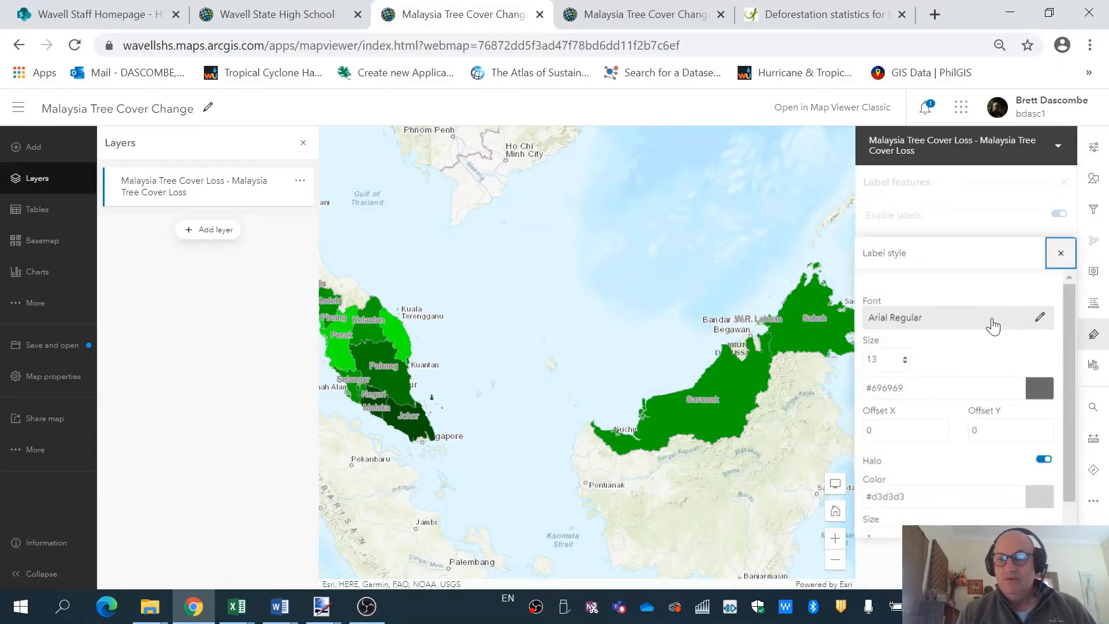
Make the state label text dark grey #2b2b2b with a white #ffffff halo.
{"action": "left_click", "coordinate": [1037, 389]}
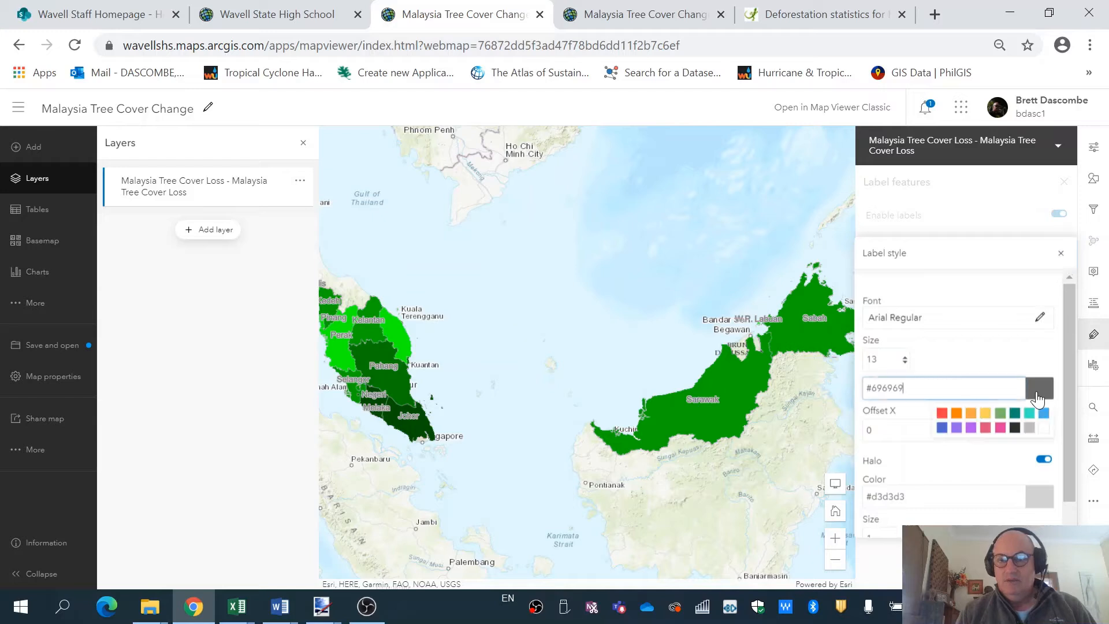
{"action": "left_click", "coordinate": [1014, 428]}
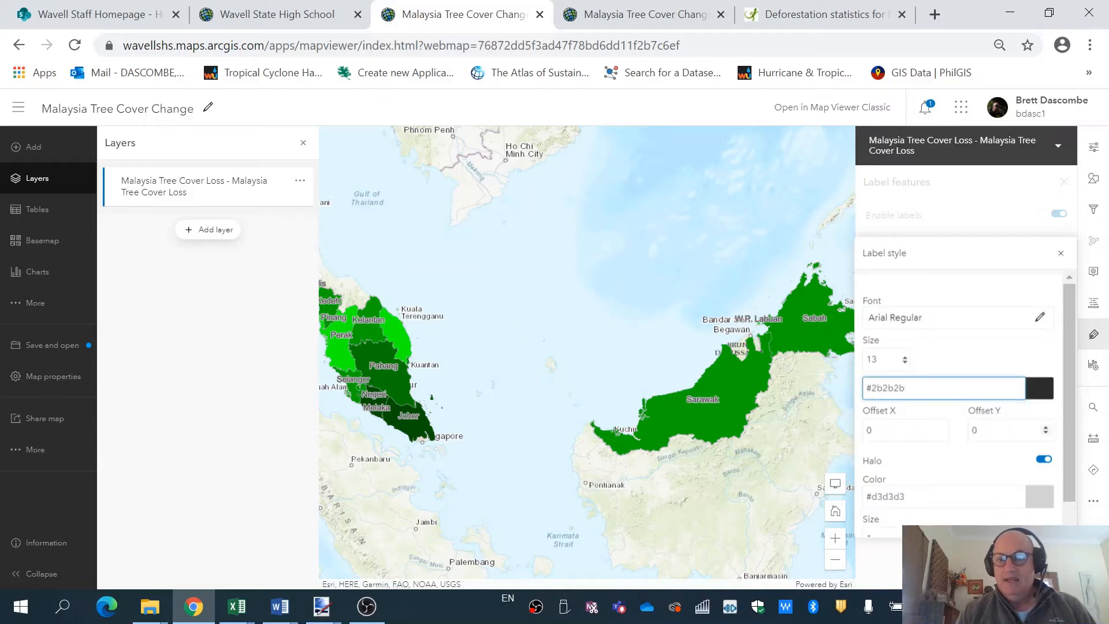
{"action": "left_click", "coordinate": [1045, 498]}
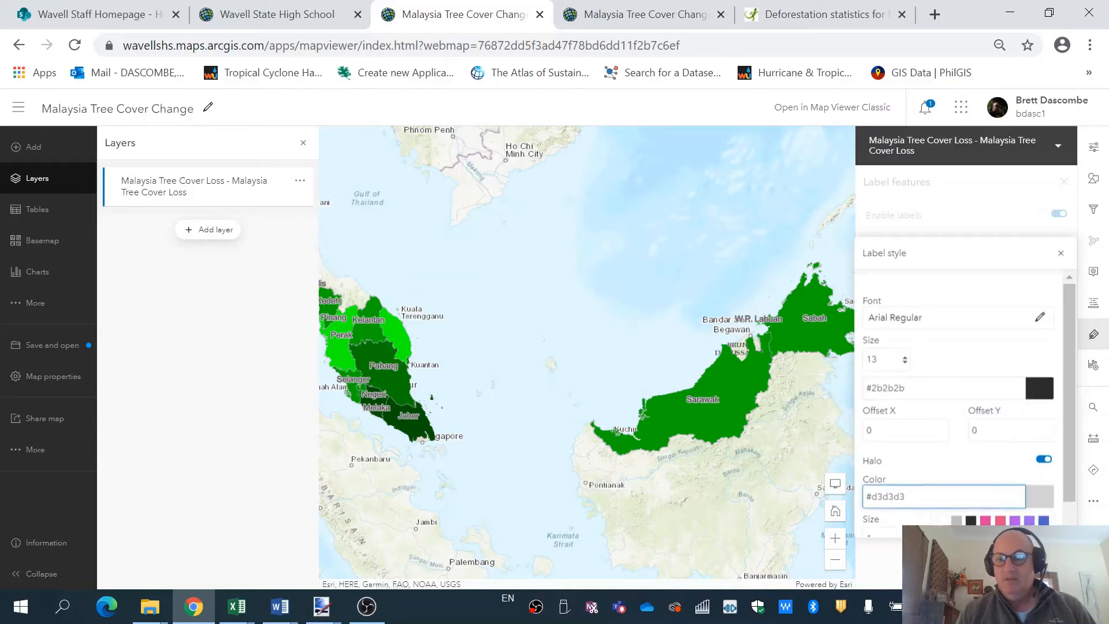
{"action": "left_click", "coordinate": [942, 521]}
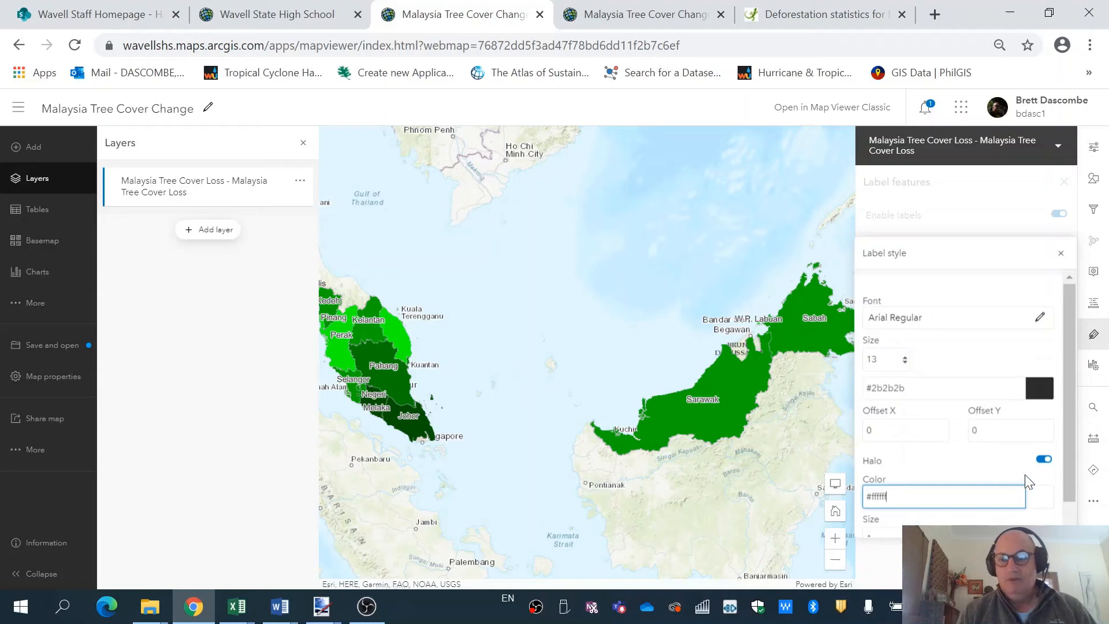
{"action": "left_click_drag", "start_coordinate": [1068, 415], "coordinate": [1068, 416]}
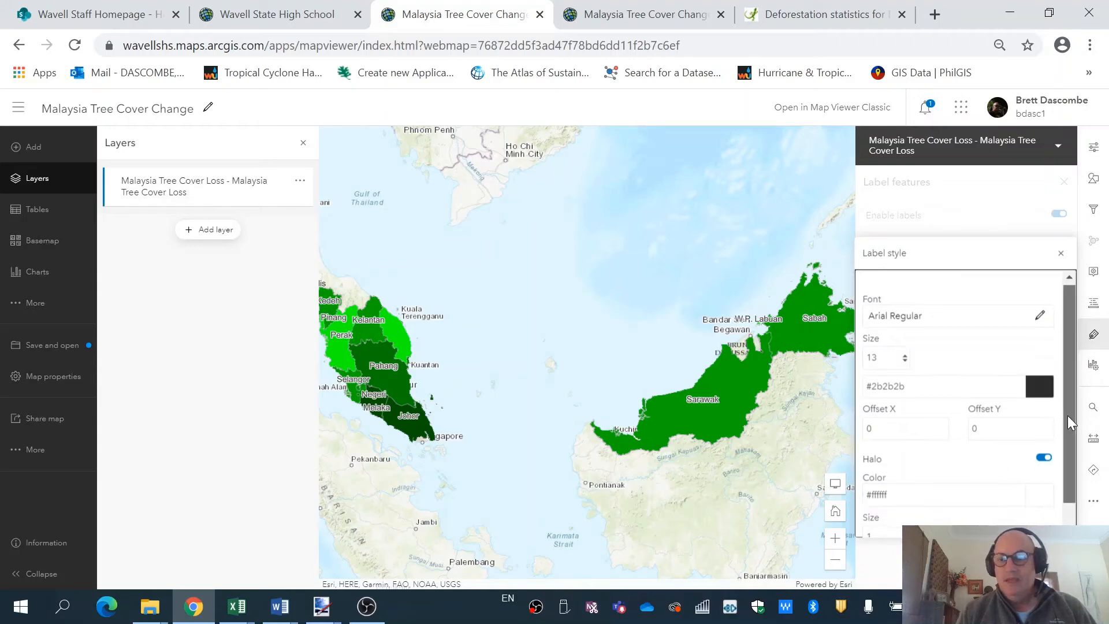
Set the label size to 12 and close the Label style and Label features panels.
{"action": "left_click", "coordinate": [904, 357]}
{"action": "left_click", "coordinate": [892, 212]}
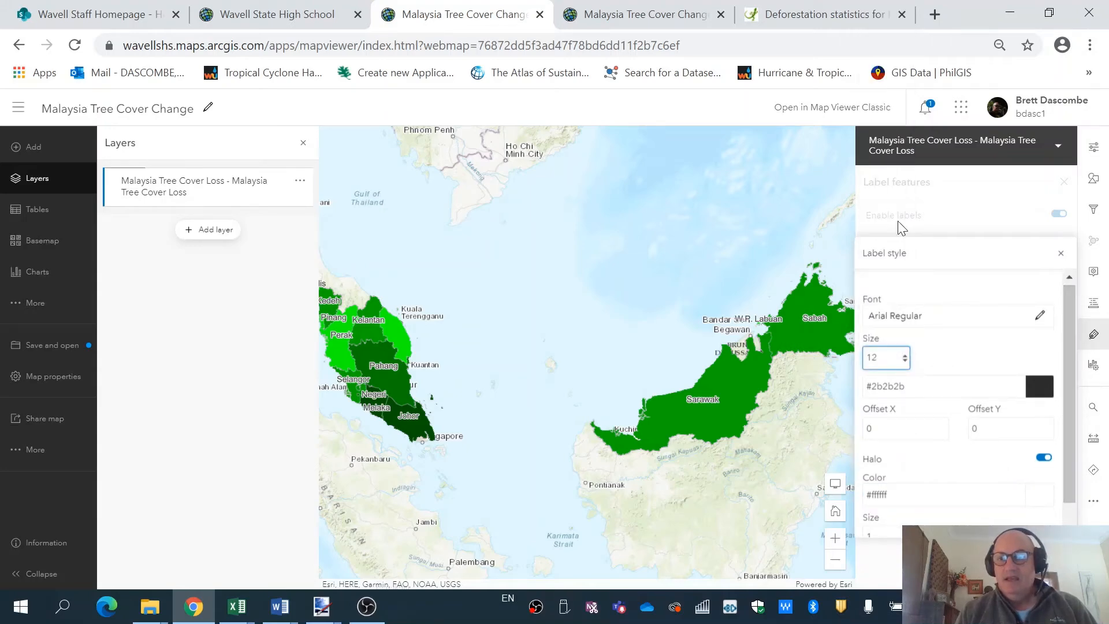
{"action": "left_click", "coordinate": [1062, 183]}
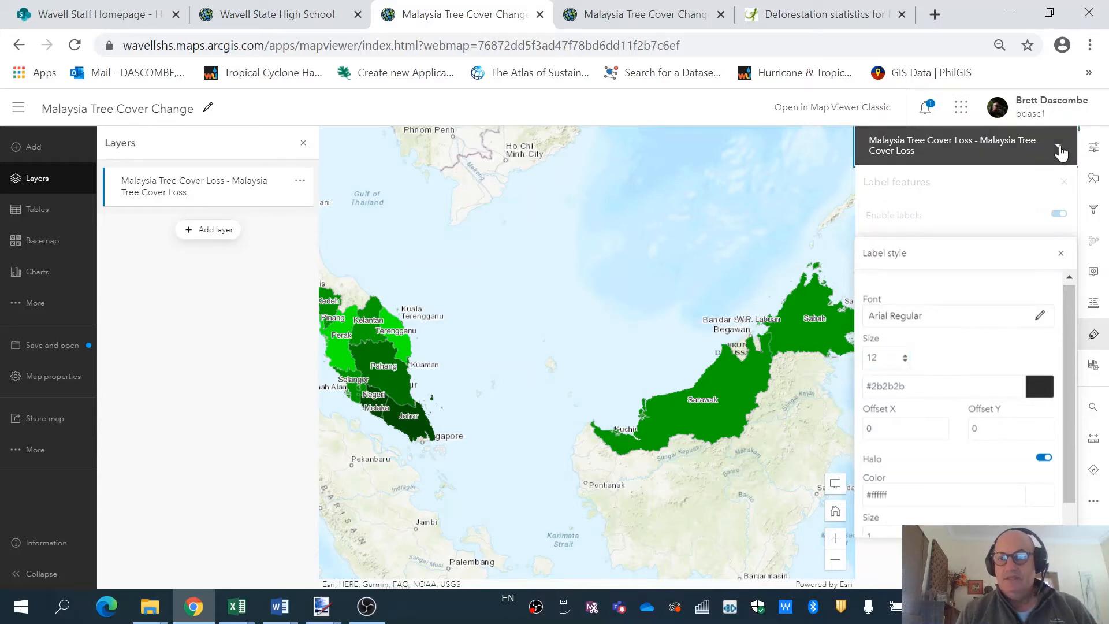
{"action": "left_click_drag", "start_coordinate": [1068, 487], "coordinate": [1063, 266]}
{"action": "left_click", "coordinate": [1060, 253]}
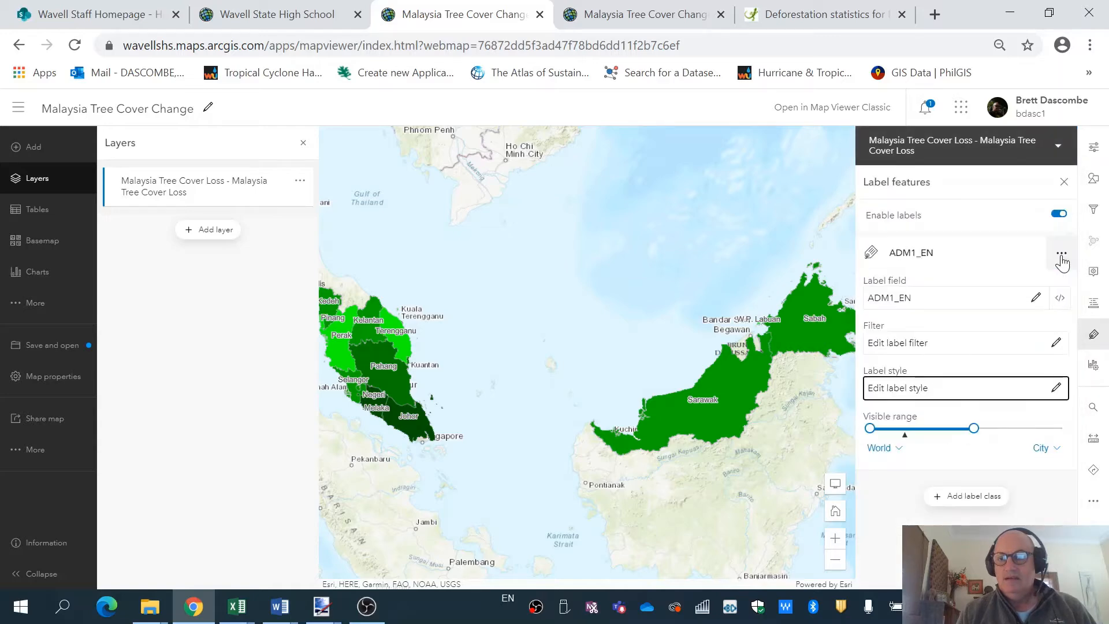
{"action": "left_click", "coordinate": [1064, 183]}
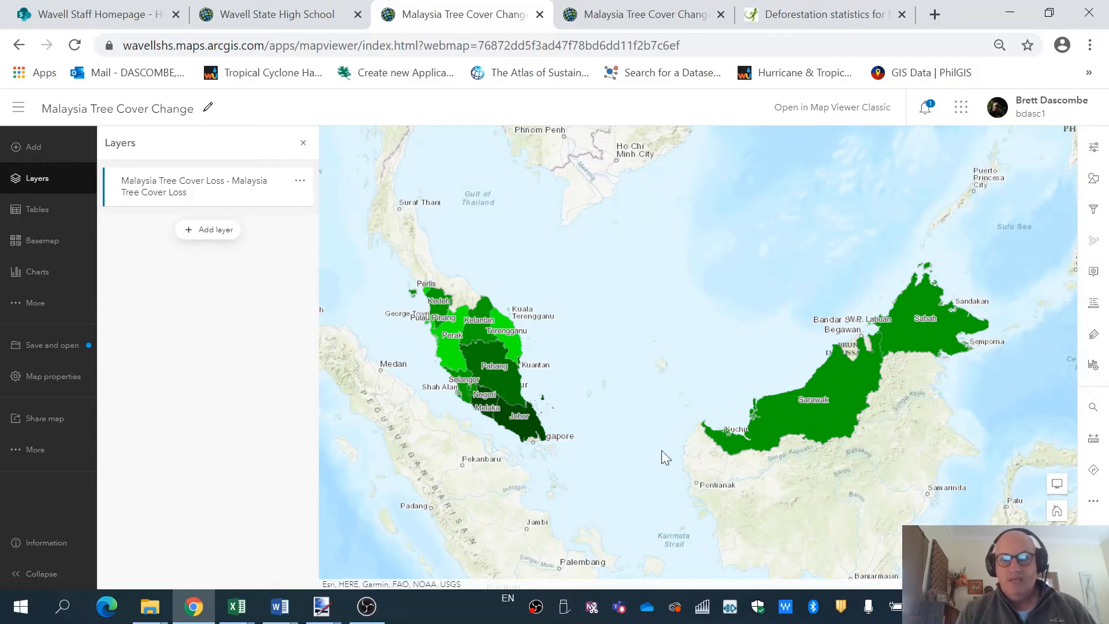
Set the Malaysia Tree Cover Loss layer's transparency to 30% in its Appearance properties.
{"action": "left_click_drag", "start_coordinate": [657, 363], "coordinate": [674, 346]}
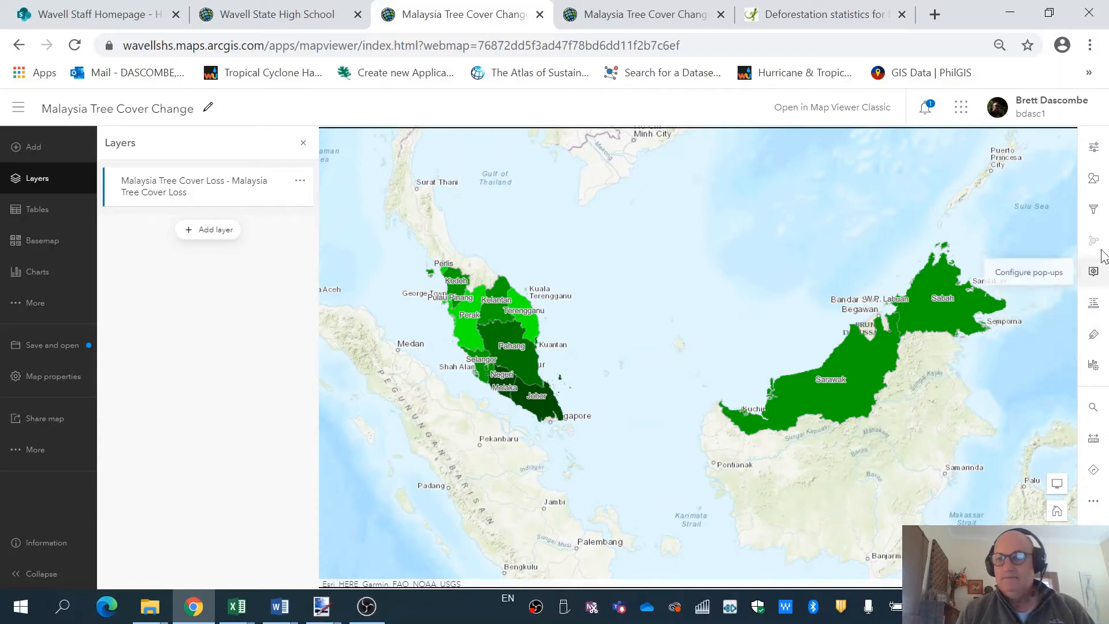
{"action": "left_click", "coordinate": [1094, 152]}
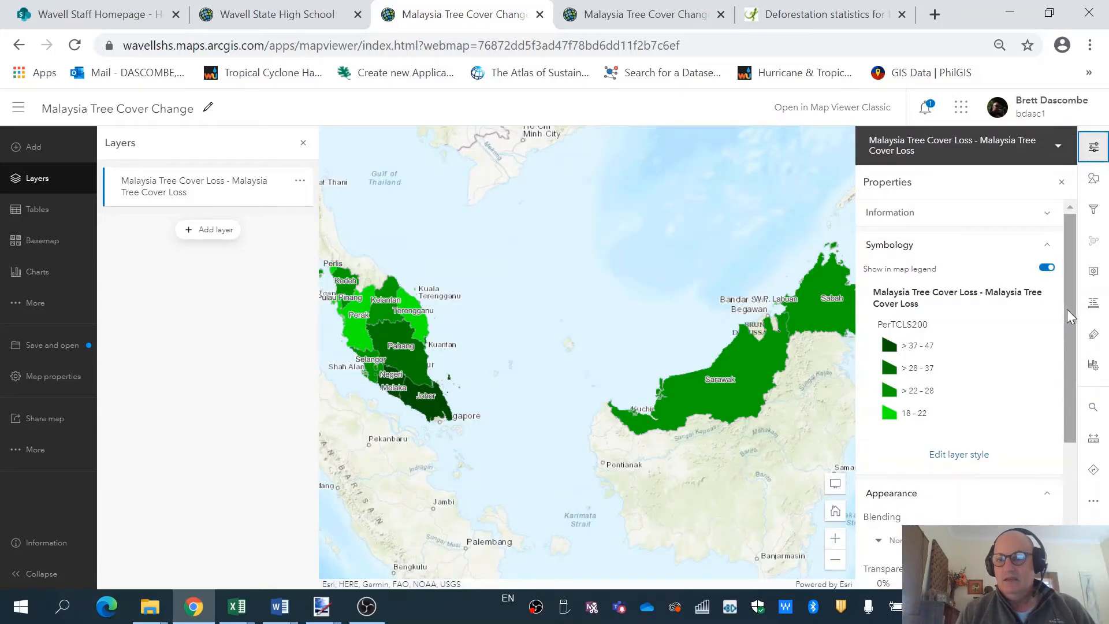
{"action": "left_click_drag", "start_coordinate": [1067, 310], "coordinate": [1080, 407]}
{"action": "left_click", "coordinate": [883, 441]}
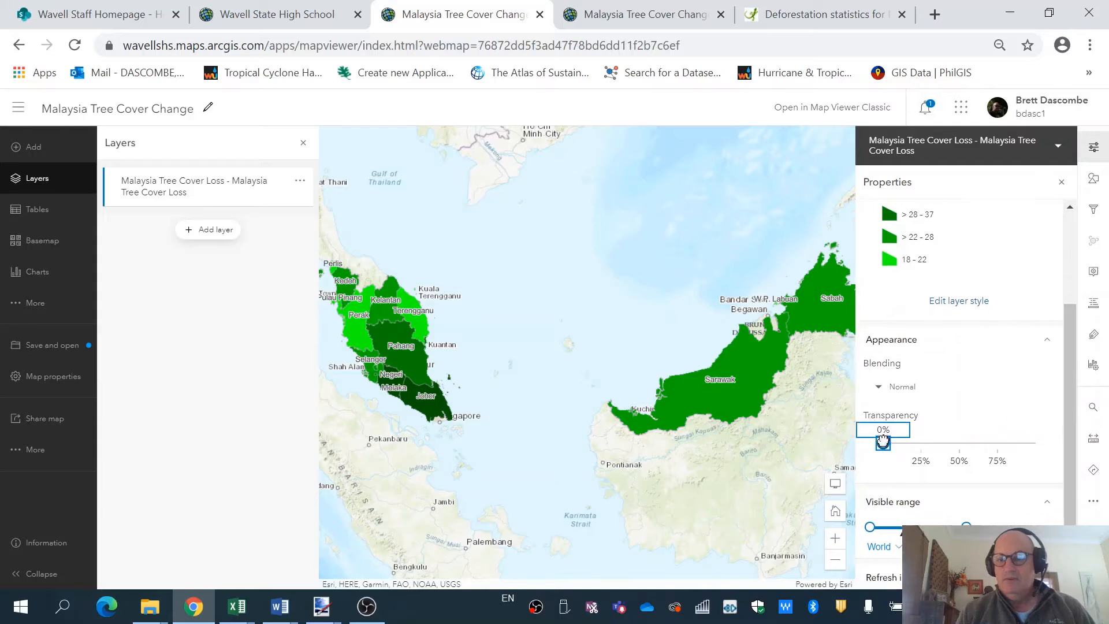
{"action": "left_click_drag", "start_coordinate": [899, 459], "coordinate": [923, 460]}
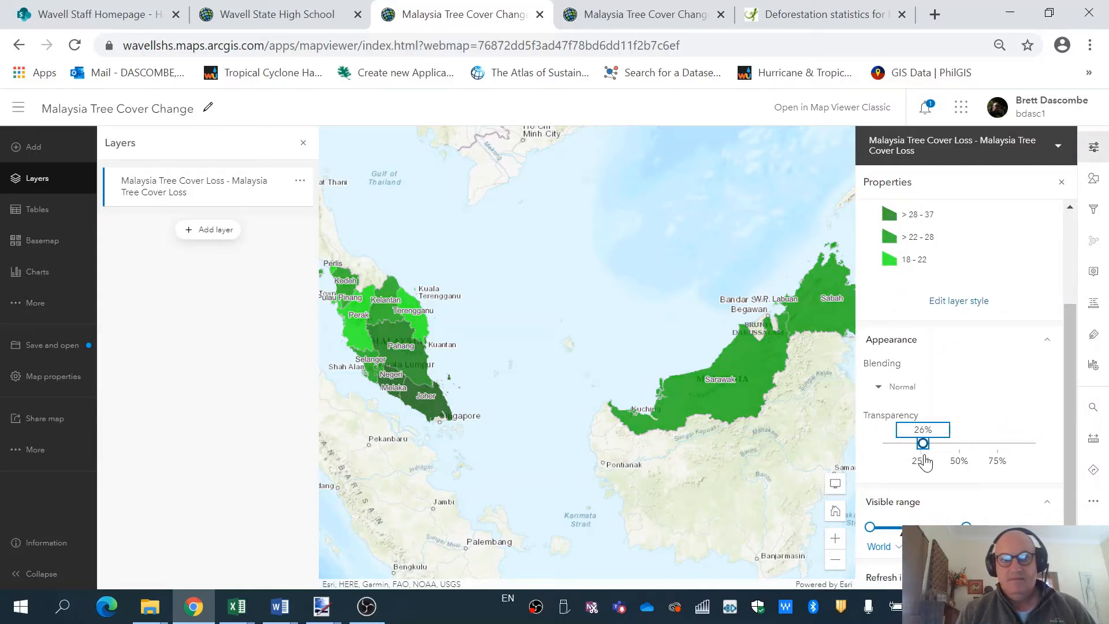
{"action": "mouse_move", "coordinate": [925, 462]}
{"action": "left_mouse_down"}
{"action": "mouse_move", "coordinate": [952, 462]}
{"action": "mouse_move", "coordinate": [932, 466]}
{"action": "left_mouse_up"}
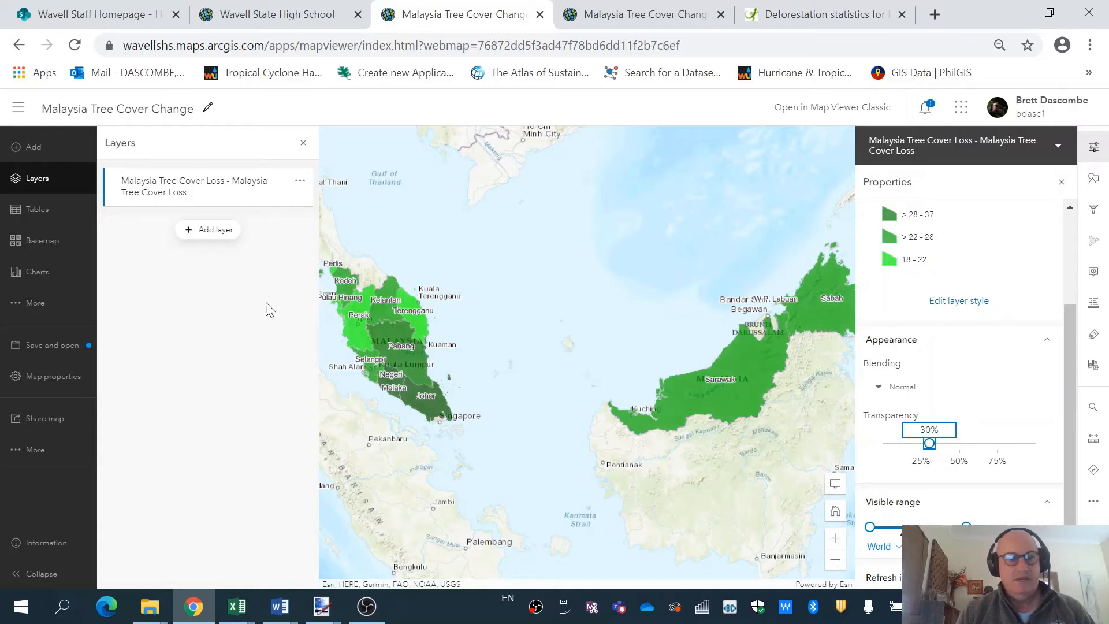
Open the basemap chooser and switch to the Living Atlas basemap collection.
{"action": "left_click", "coordinate": [38, 243]}
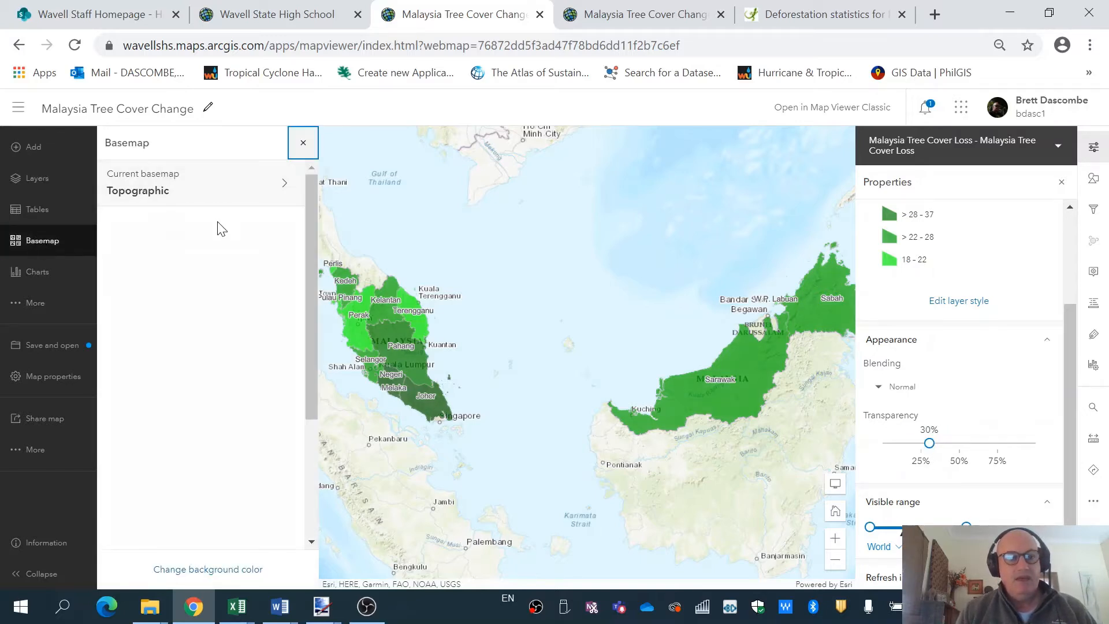
{"action": "left_click_drag", "start_coordinate": [313, 212], "coordinate": [311, 401]}
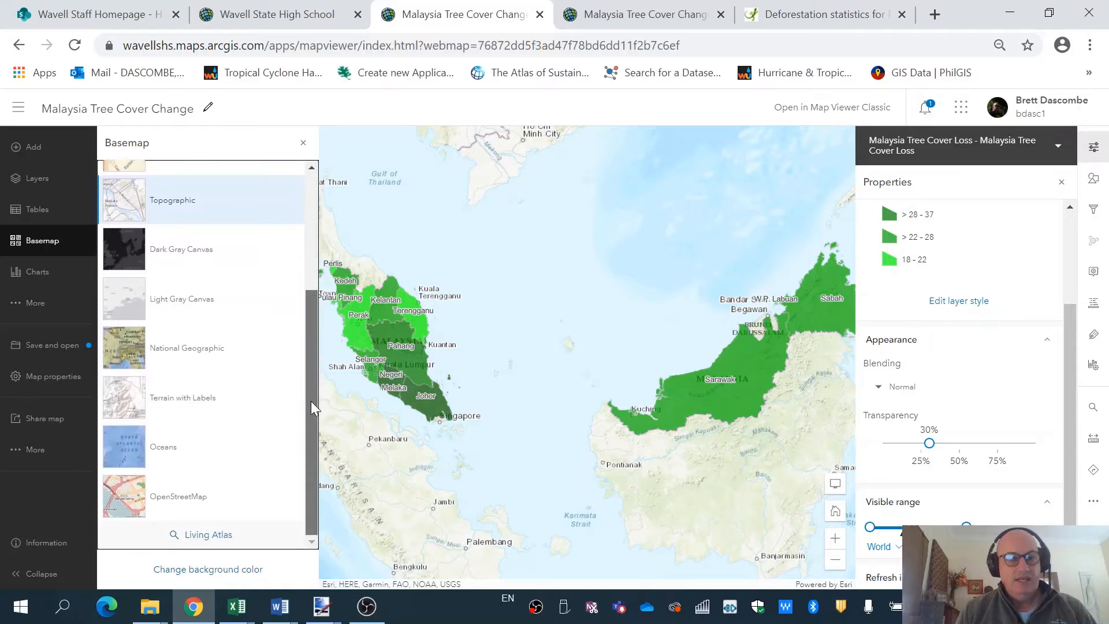
{"action": "left_click", "coordinate": [207, 534]}
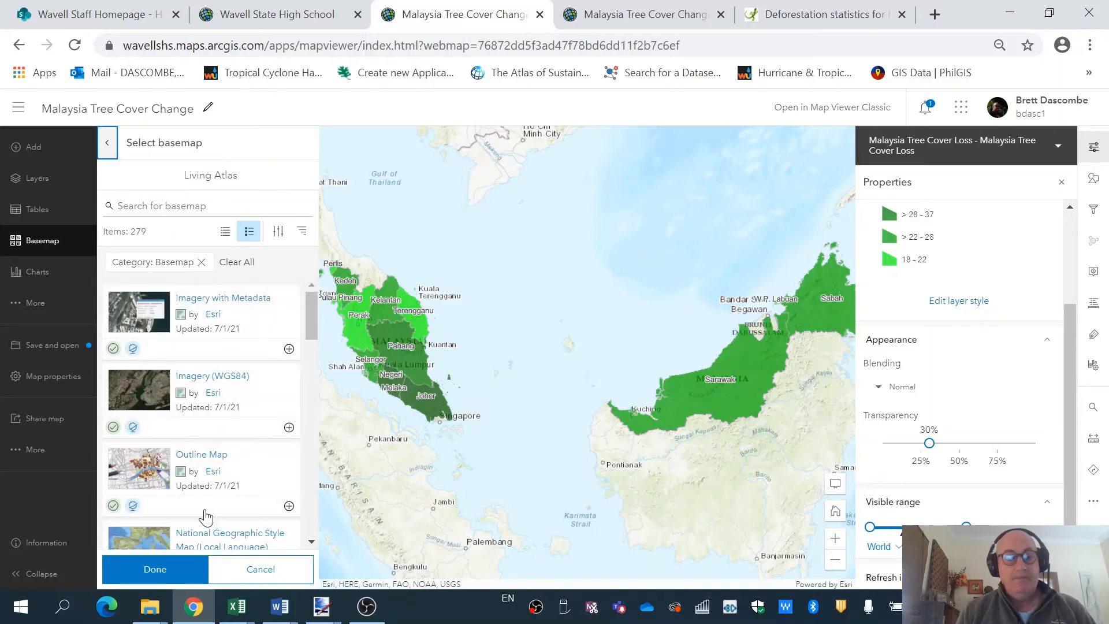
Scroll the 279 Living Atlas basemaps and open OpenStreetMap Vector Basemap (with Relief) details.
{"action": "left_click_drag", "start_coordinate": [313, 317], "coordinate": [318, 623]}
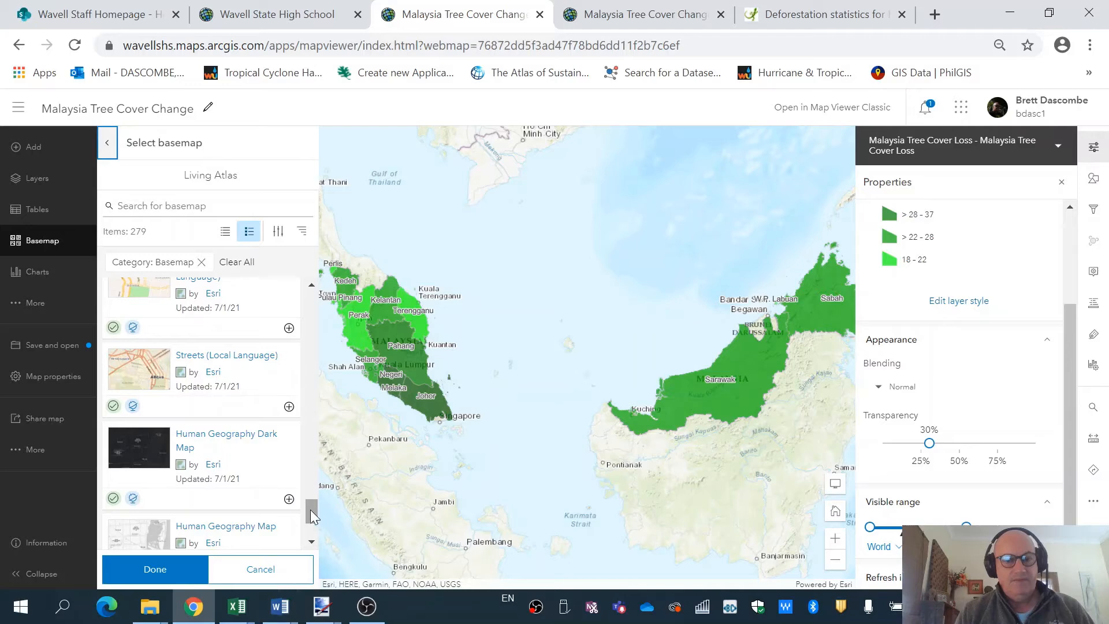
{"action": "scroll", "coordinate": [312, 527], "scroll_direction": "down", "scroll_amount": 3}
{"action": "left_click_drag", "start_coordinate": [312, 526], "coordinate": [311, 471]}
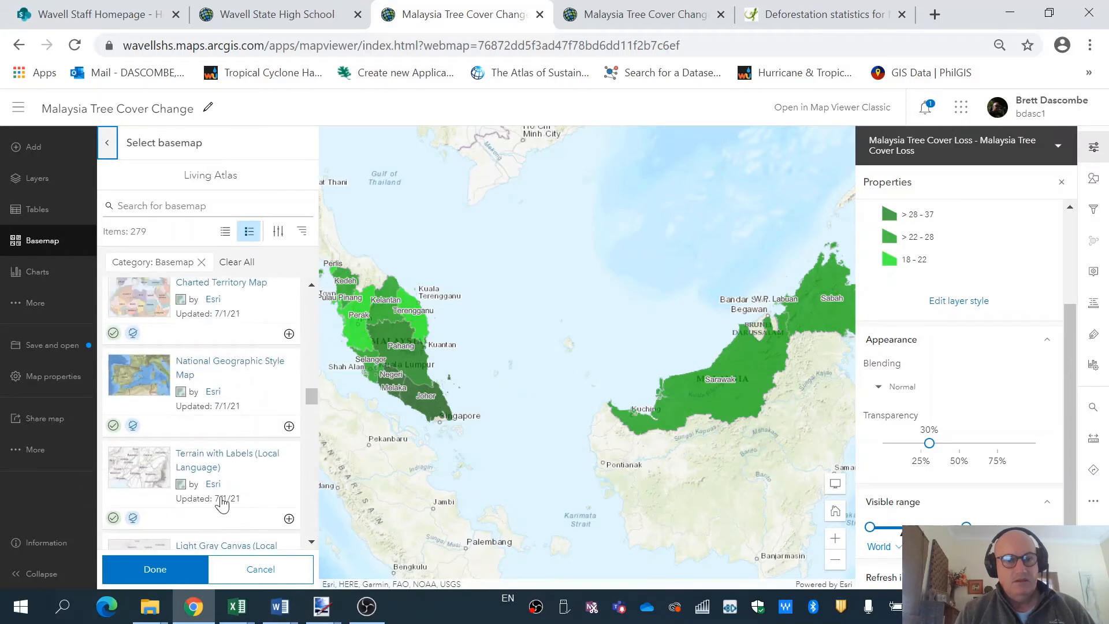
{"action": "left_click_drag", "start_coordinate": [313, 399], "coordinate": [311, 548]}
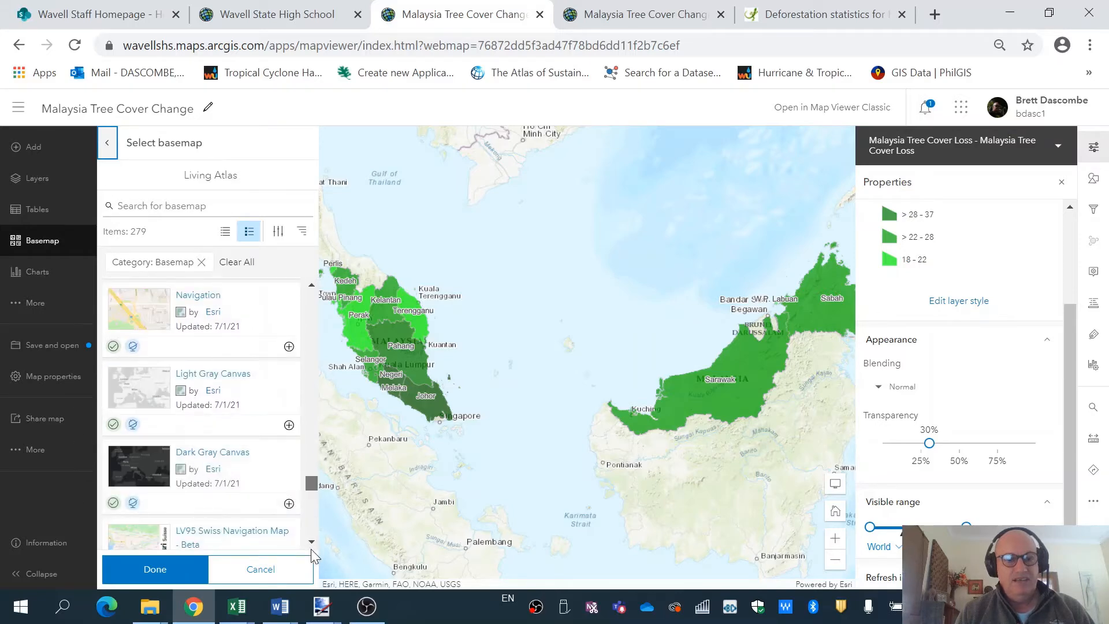
{"action": "scroll", "coordinate": [312, 550], "scroll_direction": "down", "scroll_amount": 3}
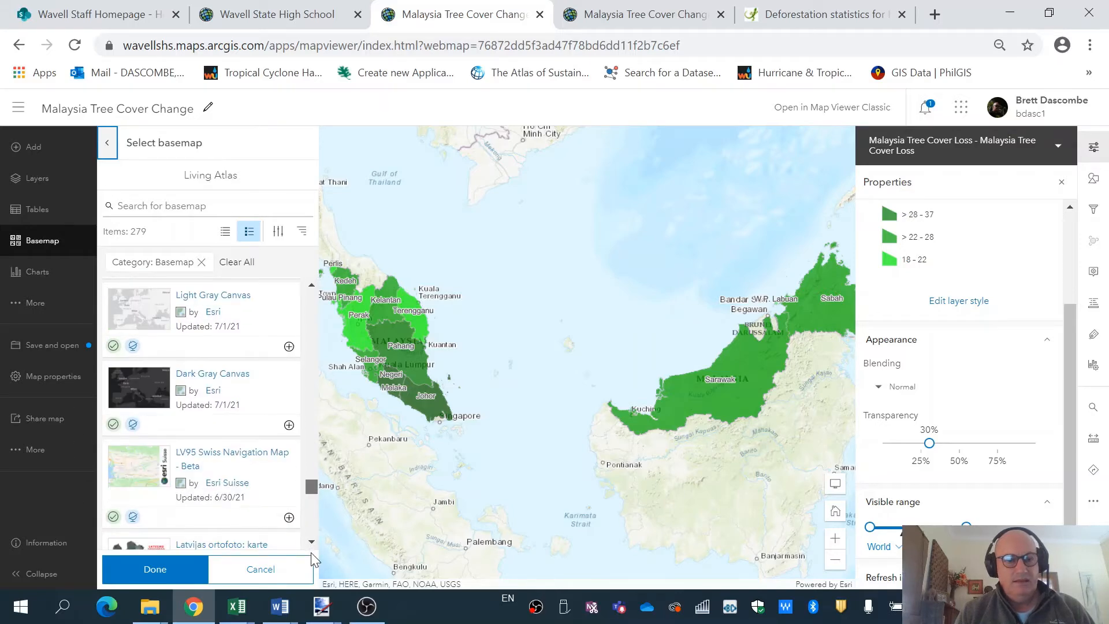
{"action": "scroll", "coordinate": [311, 563], "scroll_direction": "down", "scroll_amount": 6}
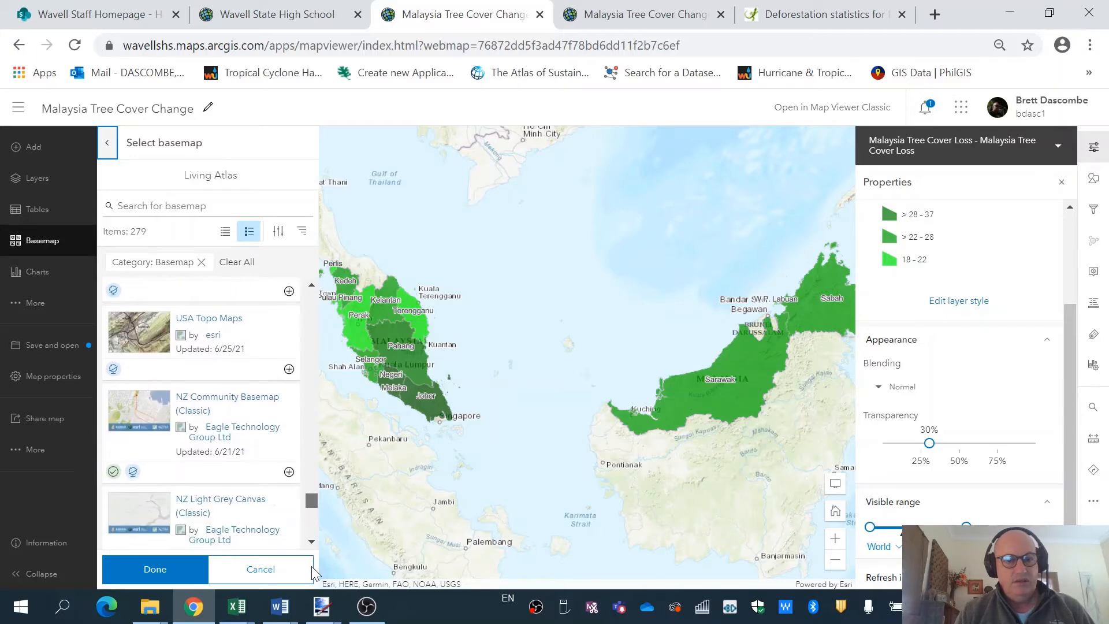
{"action": "scroll", "coordinate": [311, 578], "scroll_direction": "down", "scroll_amount": 8}
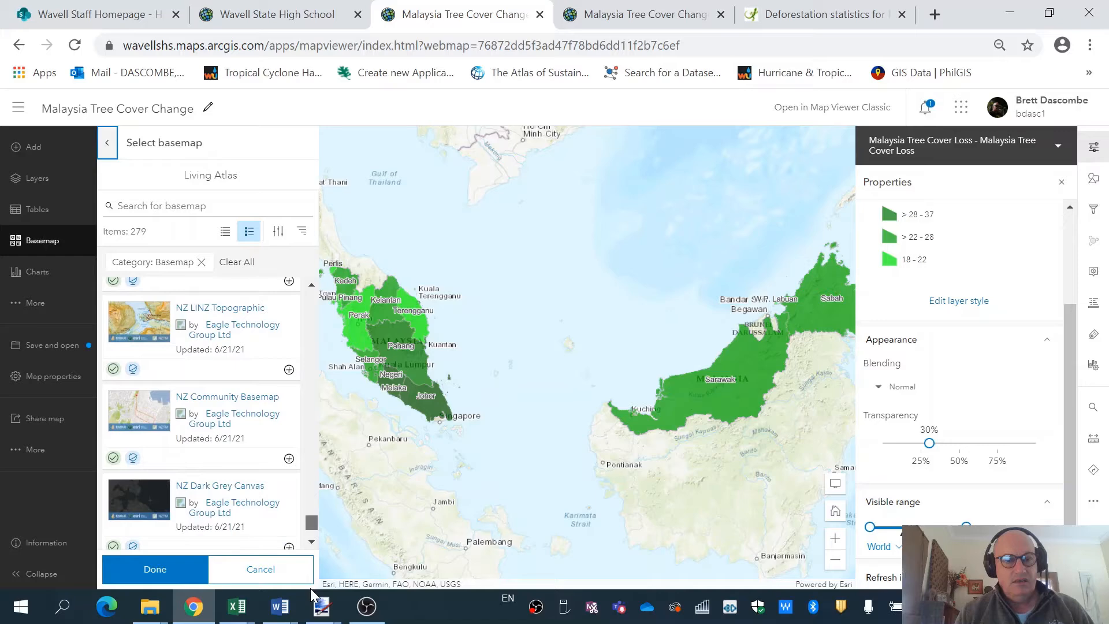
{"action": "scroll", "coordinate": [310, 588], "scroll_direction": "down", "scroll_amount": 4}
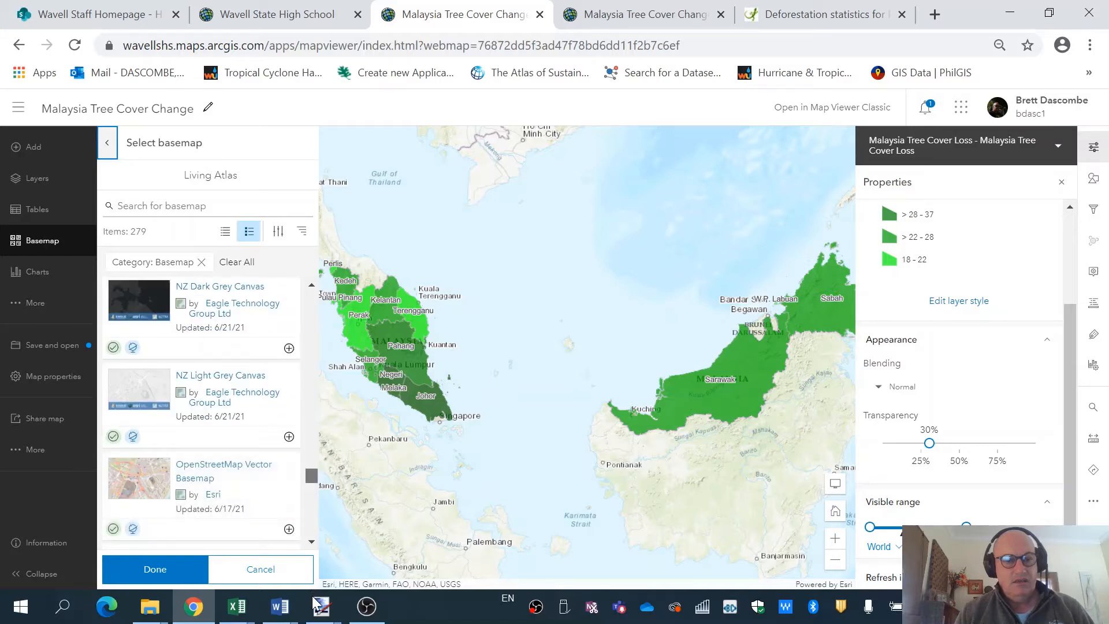
{"action": "left_click_drag", "start_coordinate": [314, 604], "coordinate": [315, 623]}
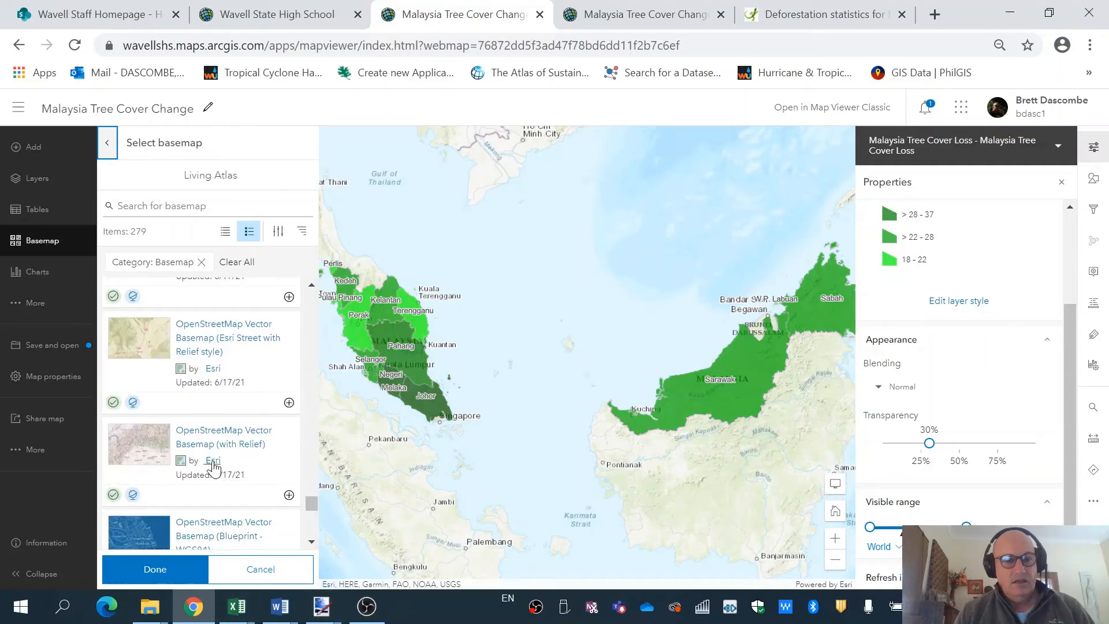
{"action": "left_click", "coordinate": [214, 444]}
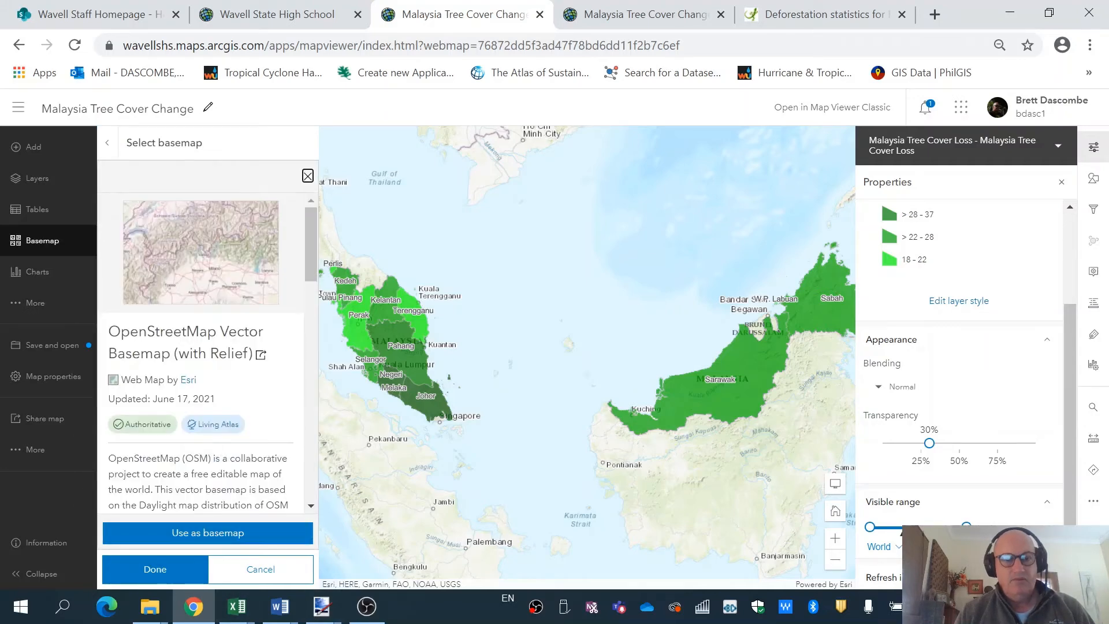
Apply OpenStreetMap Vector Basemap (with Relief), close the basemap panels and recentre Malaysia.
{"action": "left_click", "coordinate": [199, 531]}
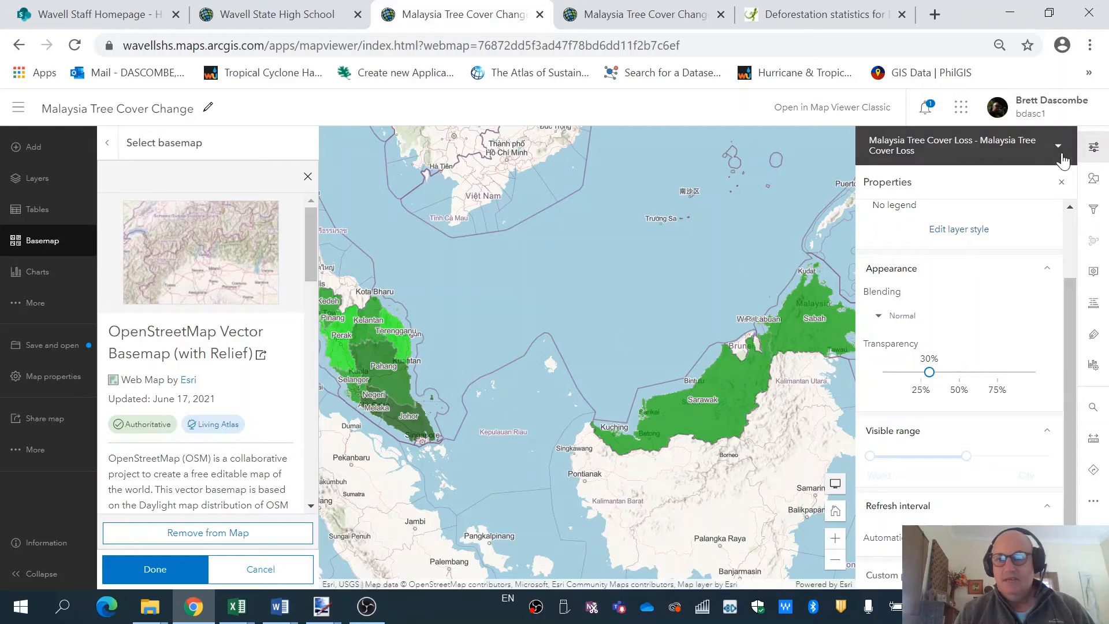
{"action": "left_click", "coordinate": [1062, 182]}
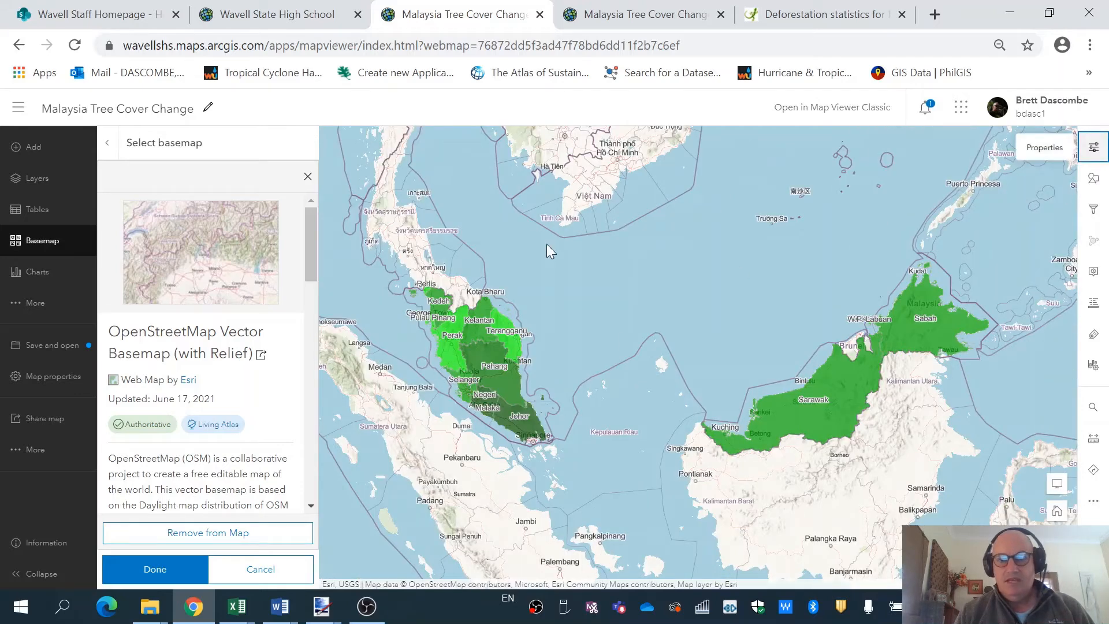
{"action": "left_click", "coordinate": [308, 177]}
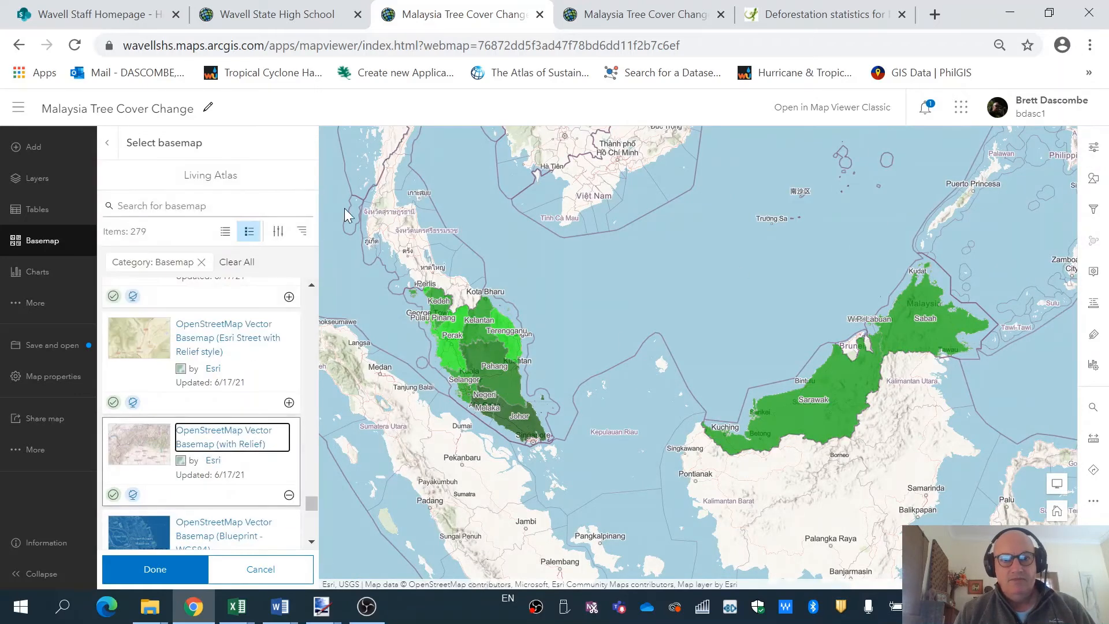
{"action": "left_click", "coordinate": [153, 573]}
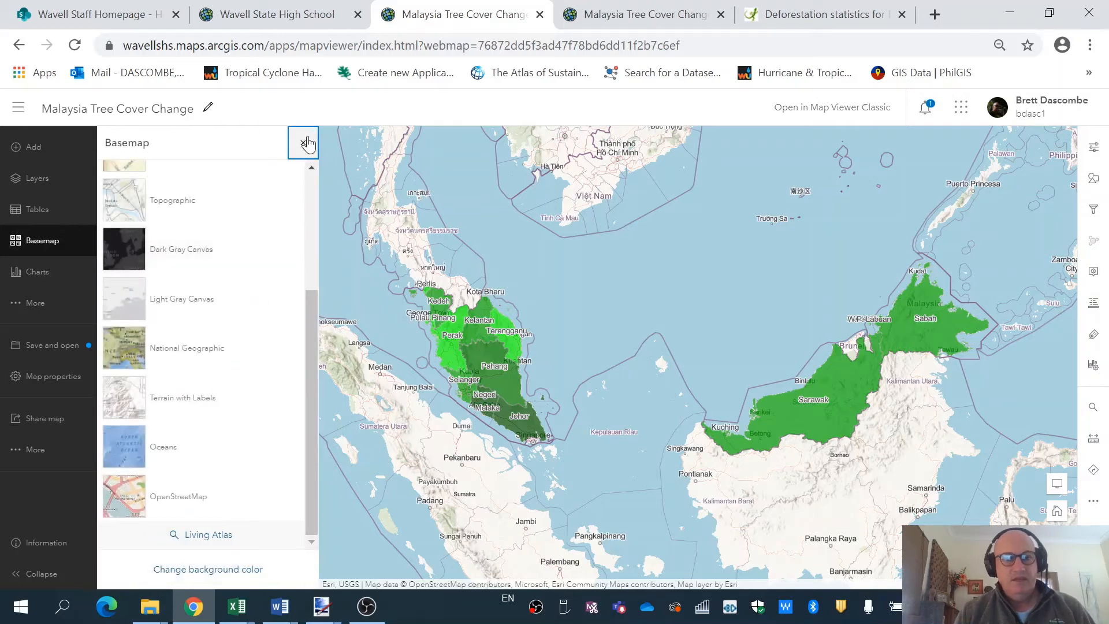
{"action": "left_click", "coordinate": [302, 142]}
{"action": "left_click_drag", "start_coordinate": [474, 266], "coordinate": [510, 243]}
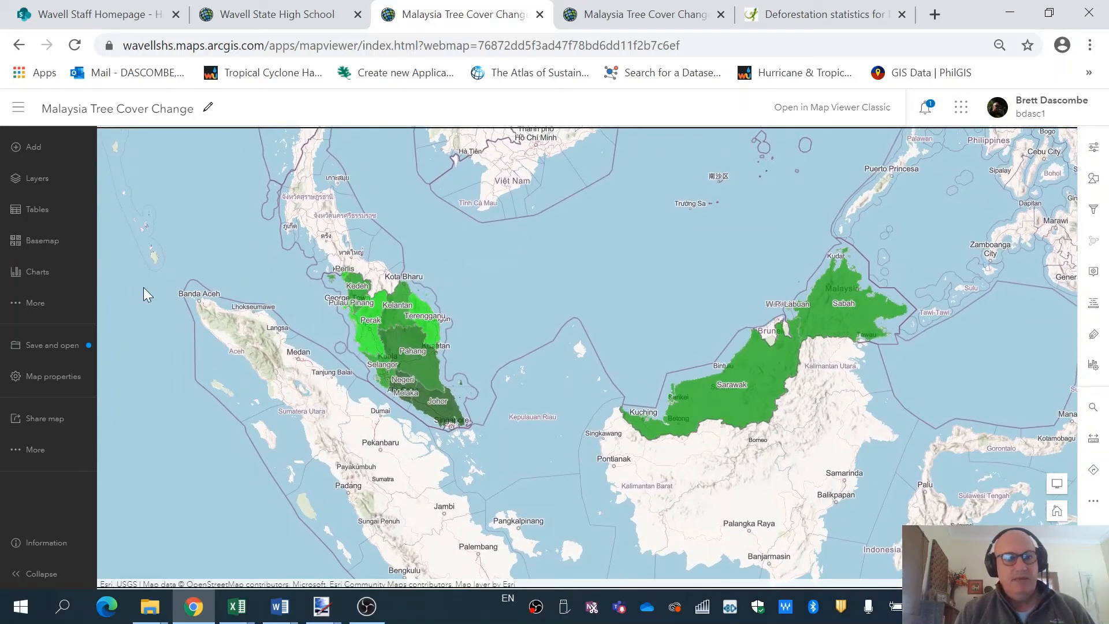
{"action": "left_click", "coordinate": [35, 454]}
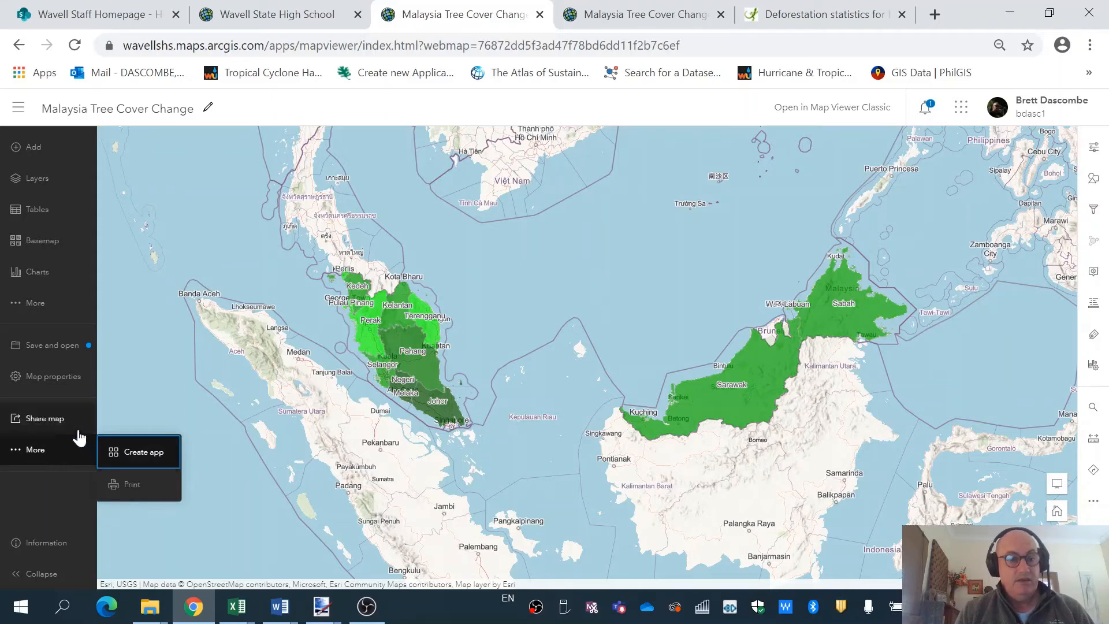
Review Map properties: #bdbdbd background colour enabled and map scale preserved.
{"action": "left_click", "coordinate": [60, 383]}
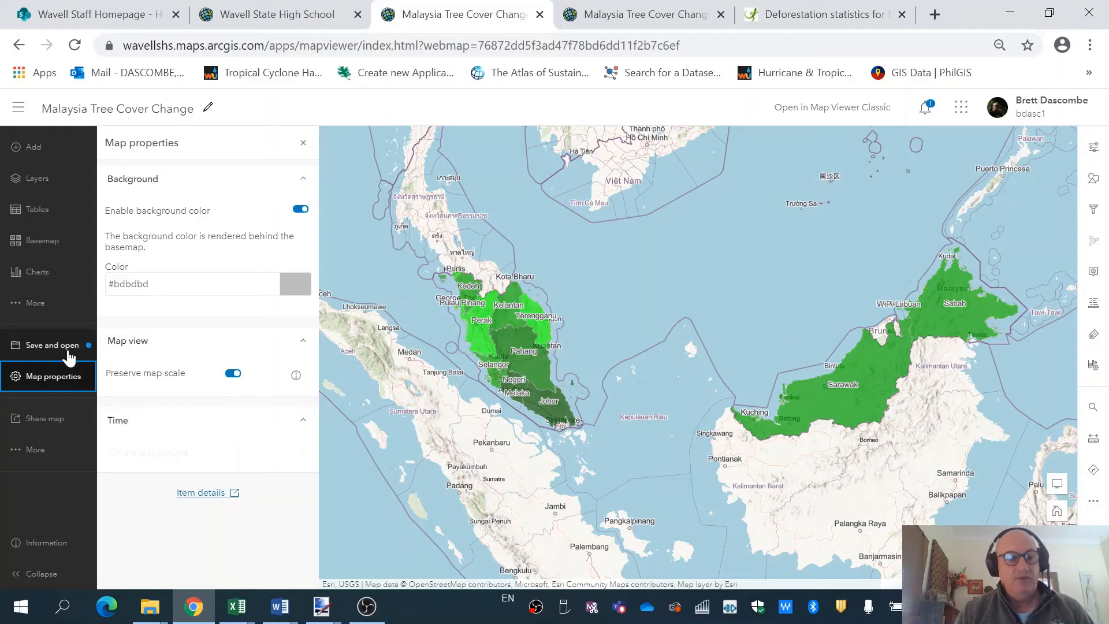
{"action": "left_click", "coordinate": [302, 341]}
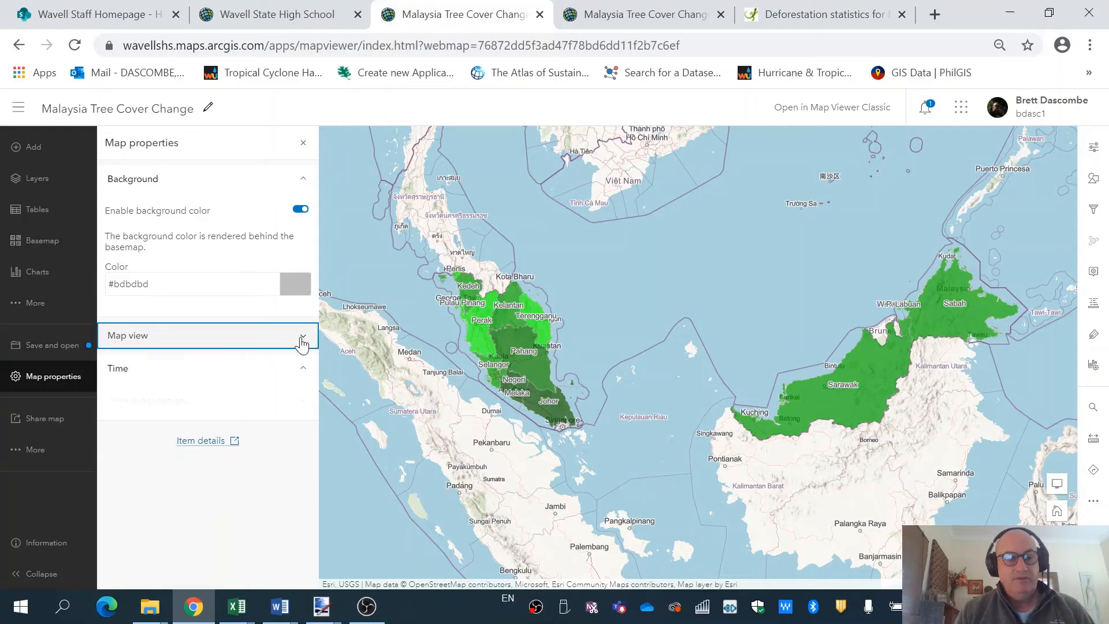
{"action": "left_click", "coordinate": [301, 340]}
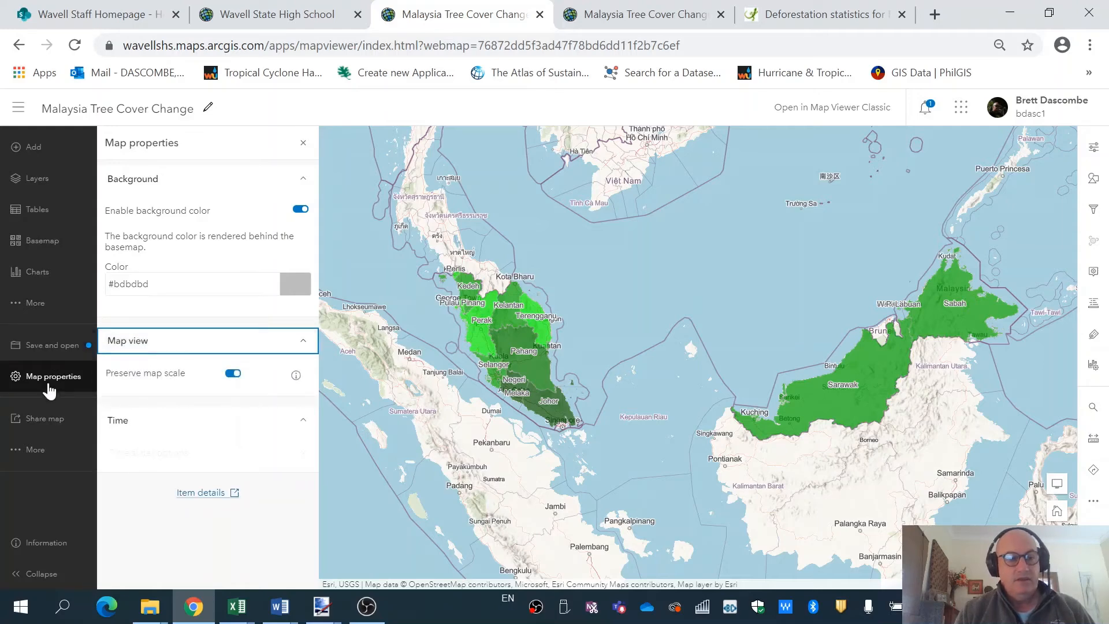
{"action": "left_click", "coordinate": [48, 352]}
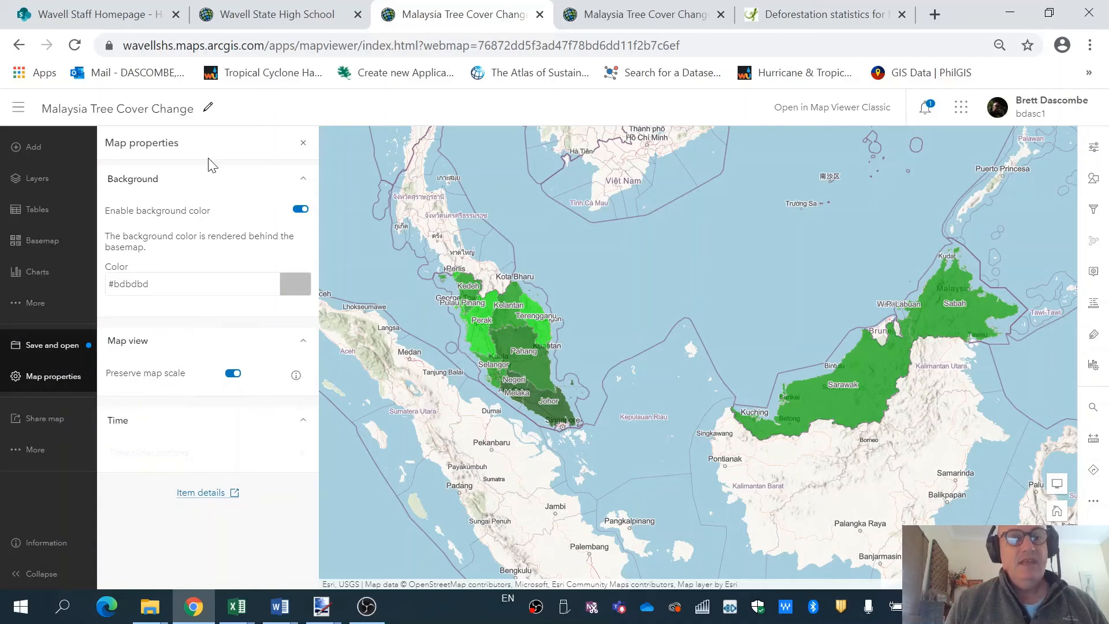
Replace the map title with 'Percent Tree Cover Loss Since 2000' and save it.
{"action": "left_click", "coordinate": [209, 107]}
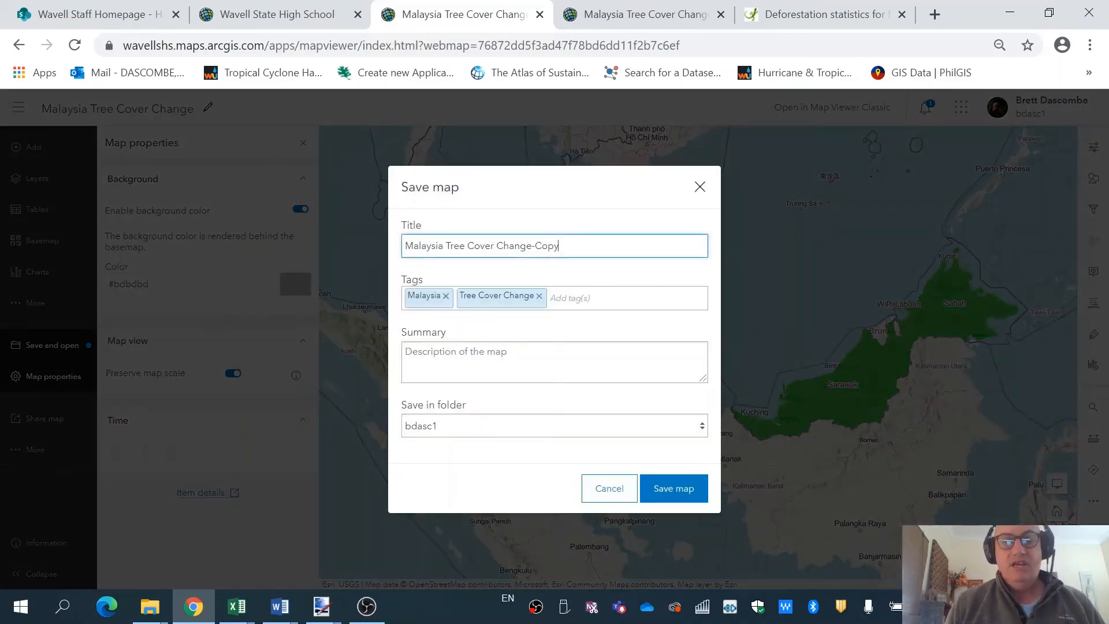
{"action": "key", "text": "ctrl+a"}
{"action": "type", "text": "Tree Cov"}
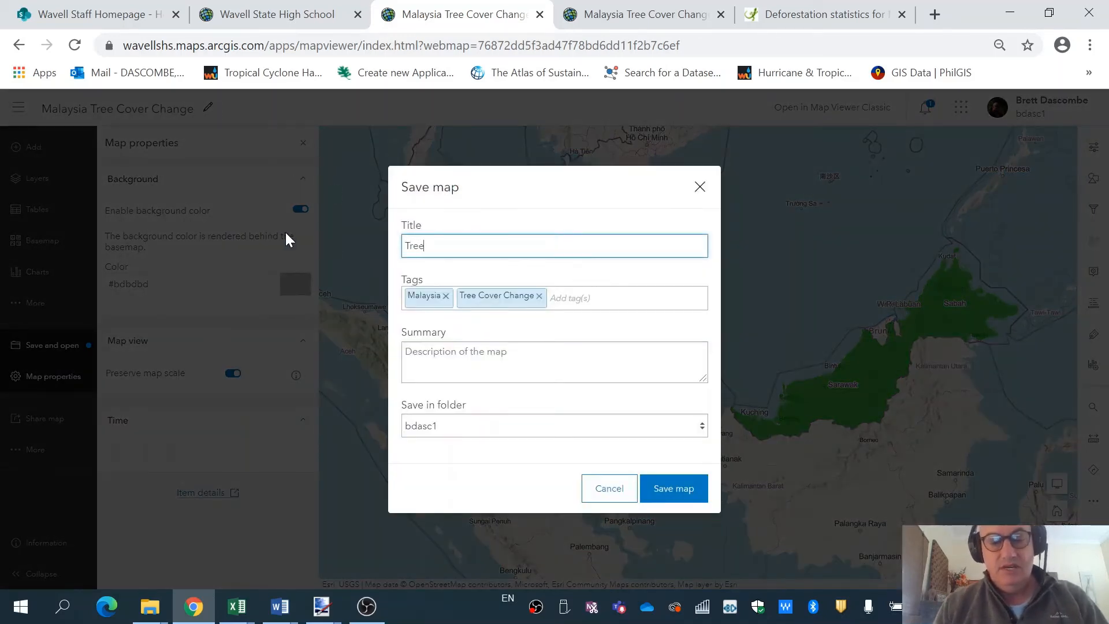
{"action": "key", "text": "BackSpace"}
{"action": "key", "text": "BackSpace"}
{"action": "key", "text": "BackSpace"}
{"action": "key", "text": "BackSpace"}
{"action": "key", "text": "BackSpace"}
{"action": "key", "text": "BackSpace"}
{"action": "key", "text": "BackSpace"}
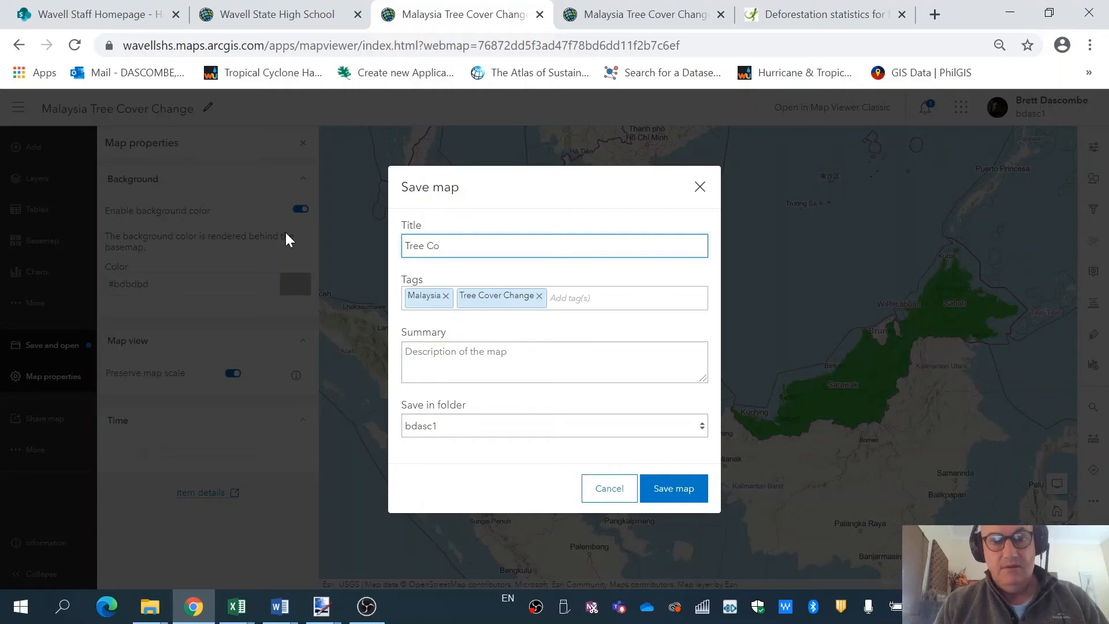
{"action": "key", "text": "BackSpace"}
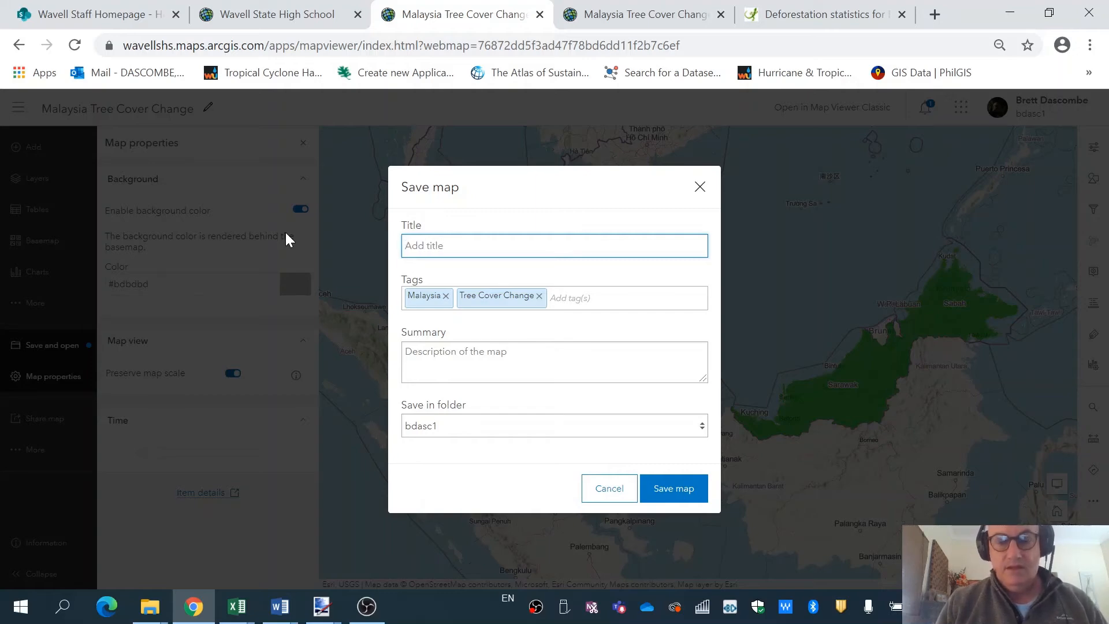
{"action": "type", "text": "Percent Tree Cove"}
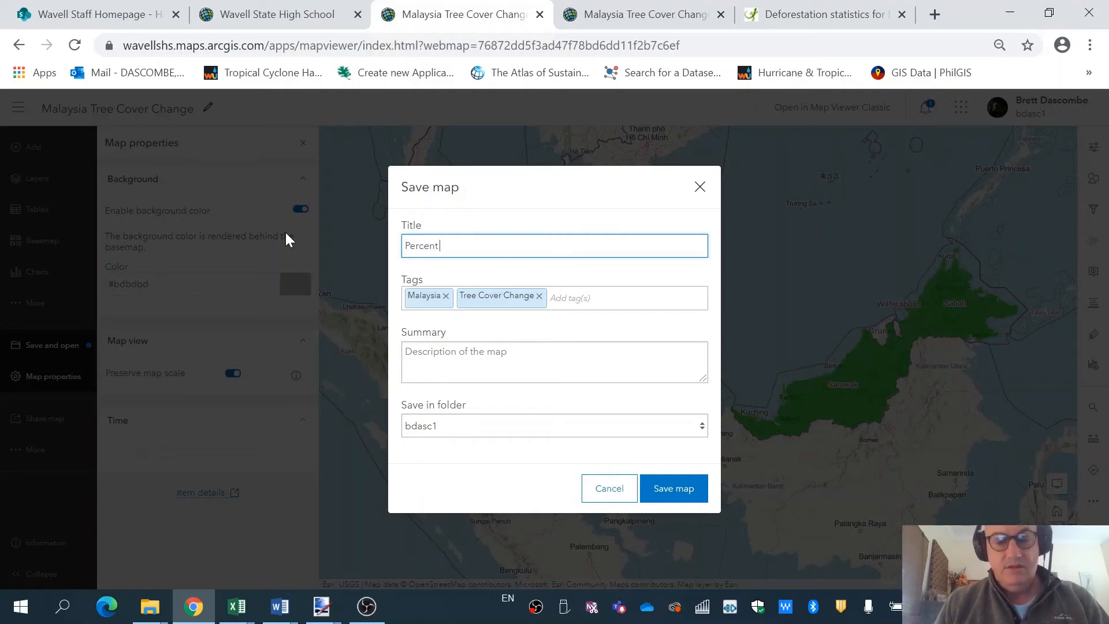
{"action": "type", "text": "r Loss "}
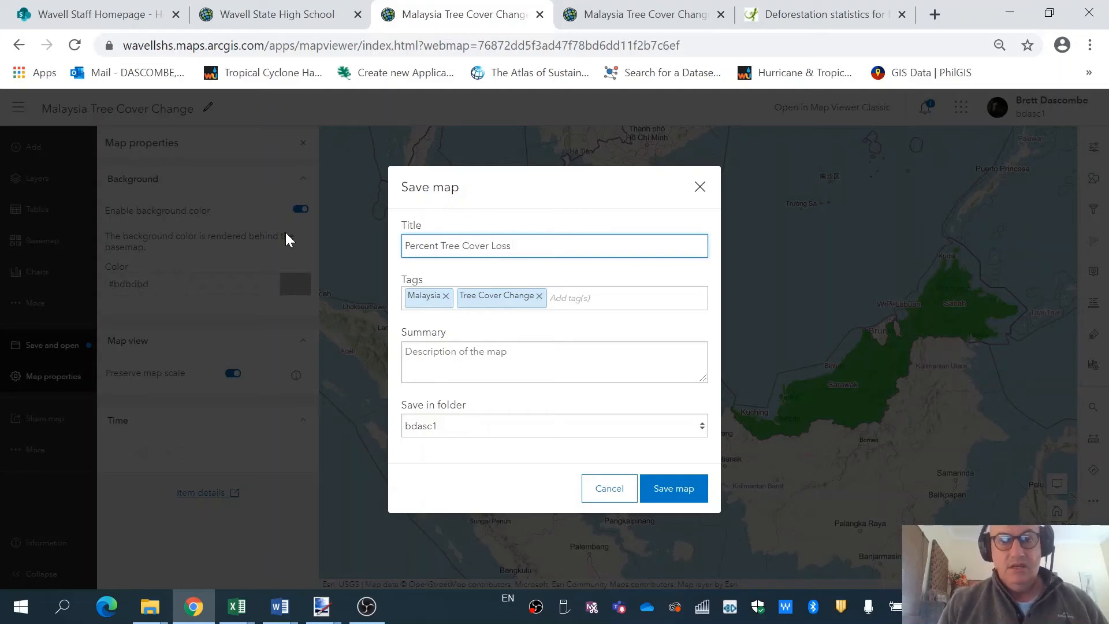
{"action": "type", "text": "Since"}
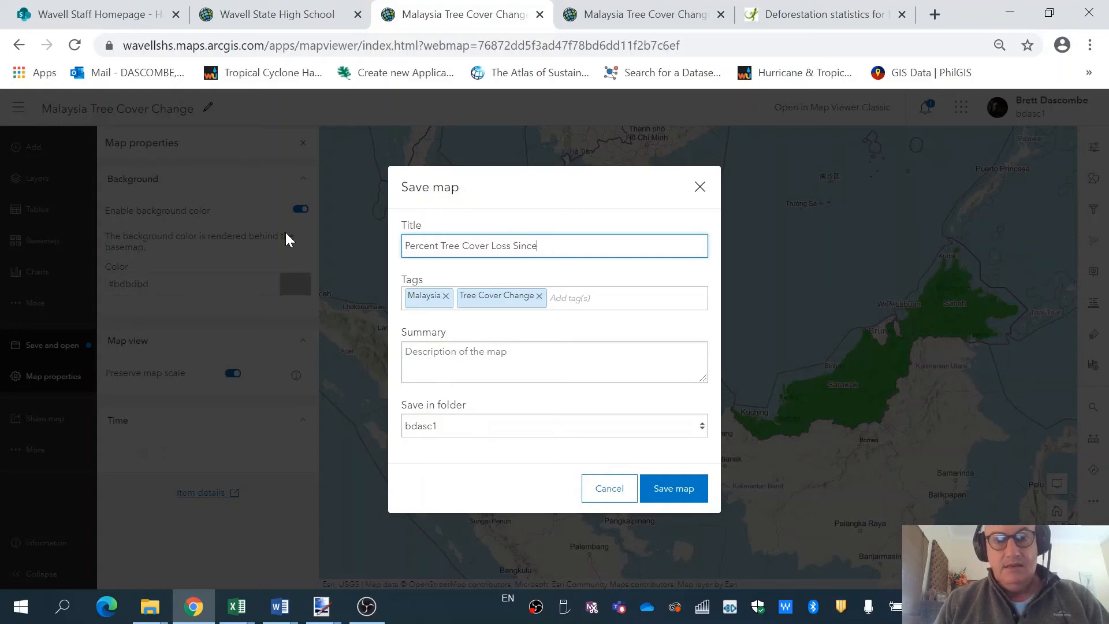
{"action": "type", "text": " 2000"}
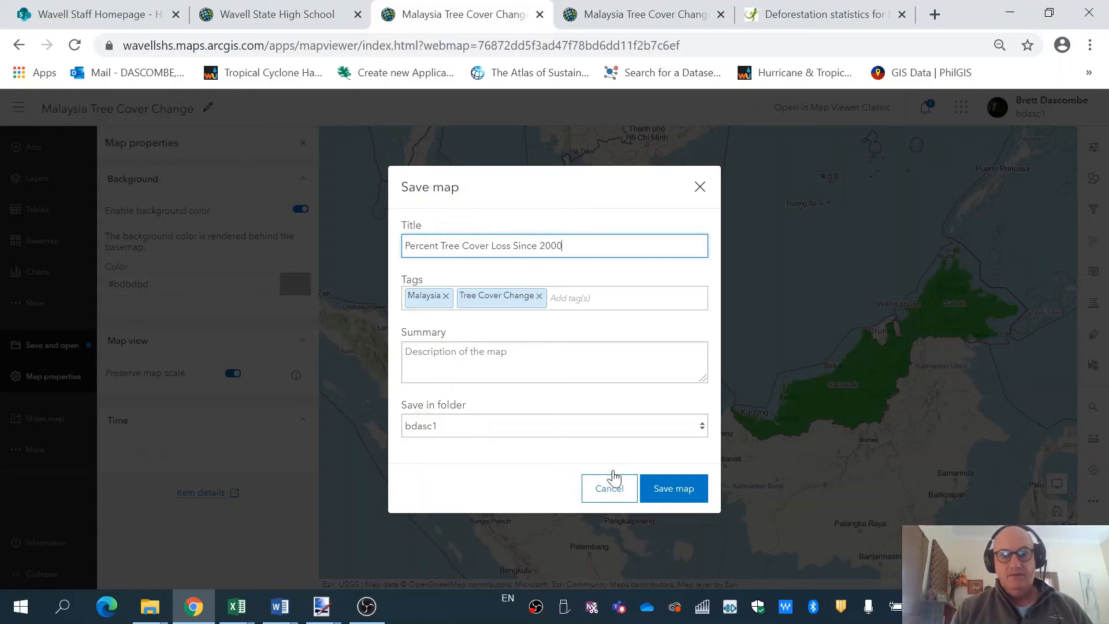
{"action": "left_click", "coordinate": [671, 490]}
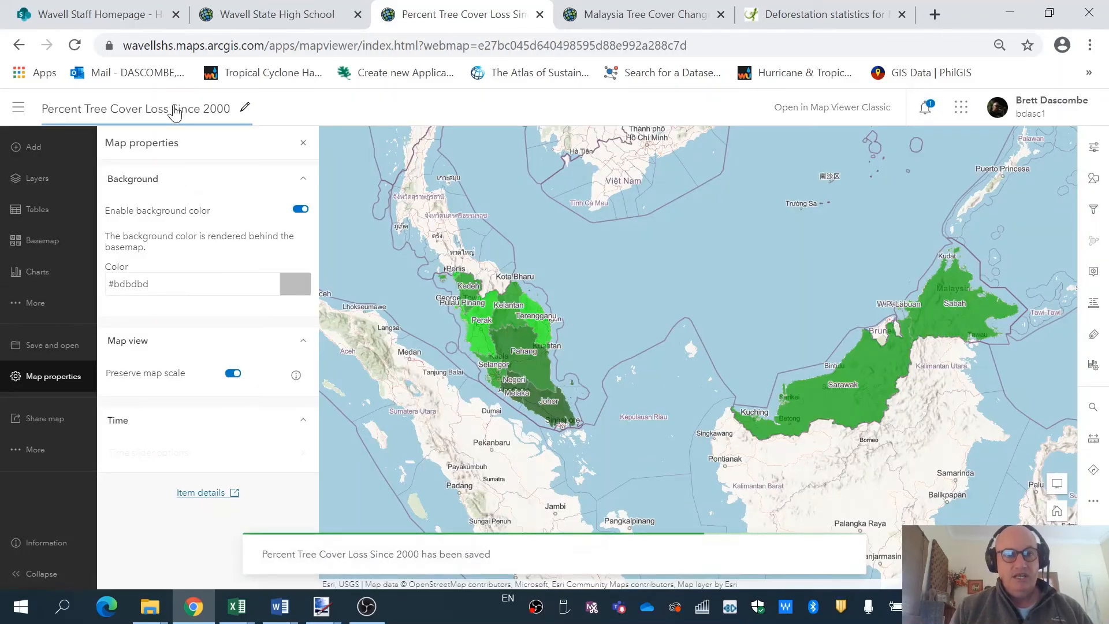
Check the Share map settings without changes, then bring up the Print panel.
{"action": "left_click", "coordinate": [39, 451]}
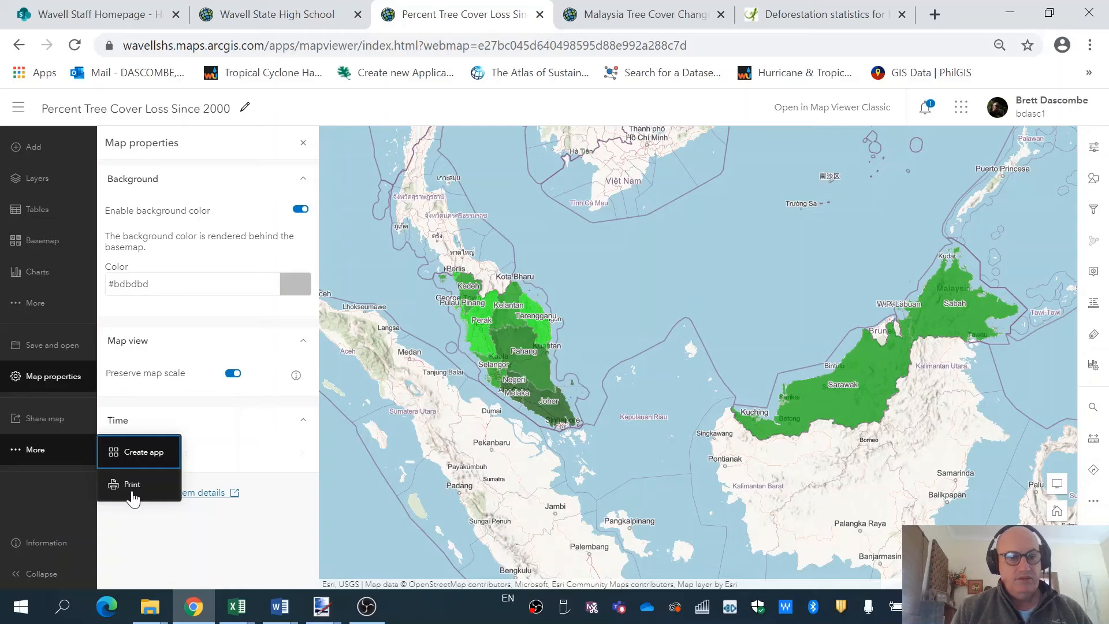
{"action": "left_click", "coordinate": [51, 419]}
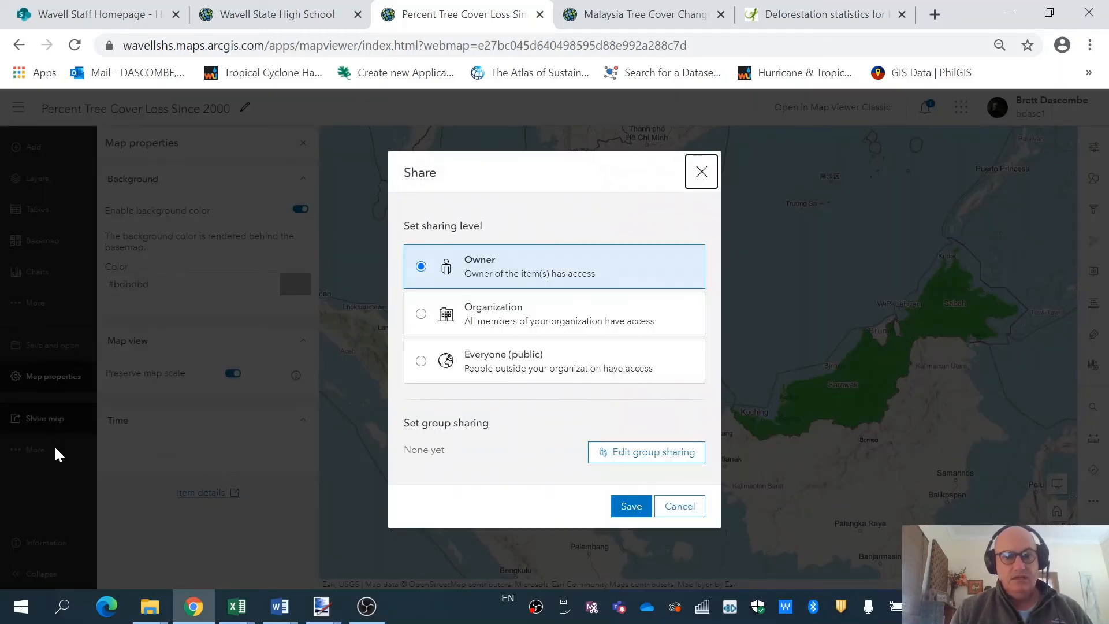
{"action": "left_click", "coordinate": [690, 510]}
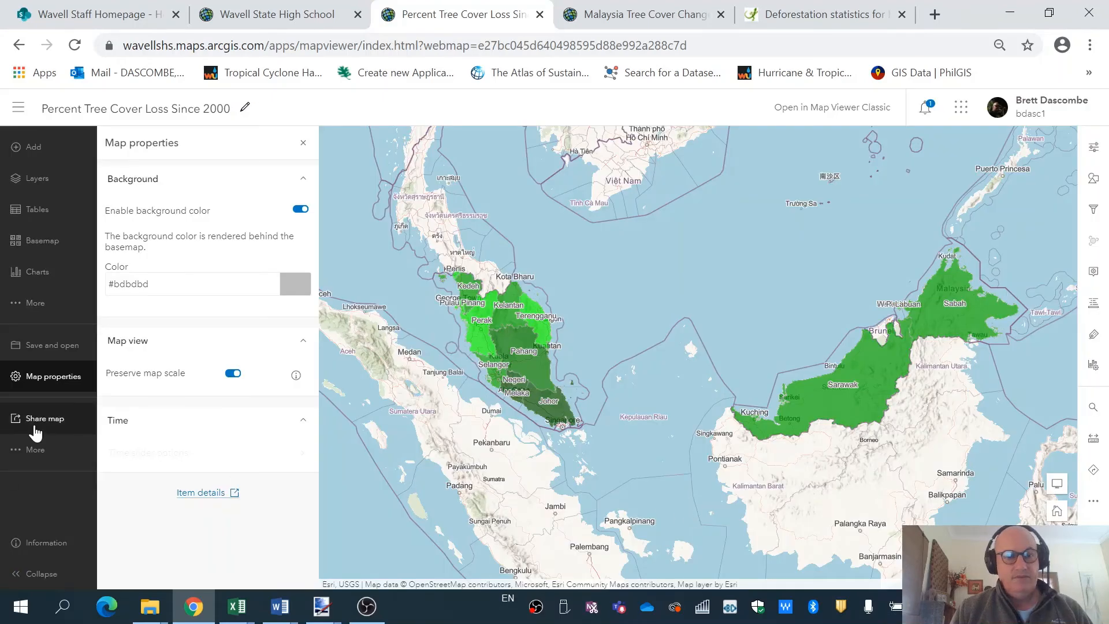
{"action": "left_click", "coordinate": [34, 451]}
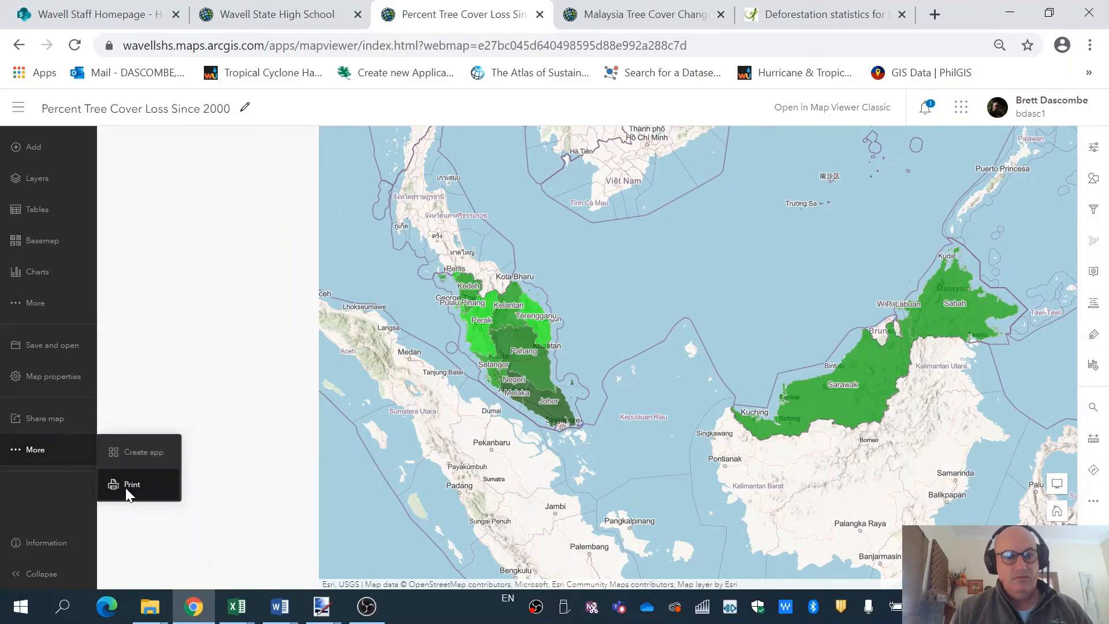
{"action": "left_click", "coordinate": [129, 485]}
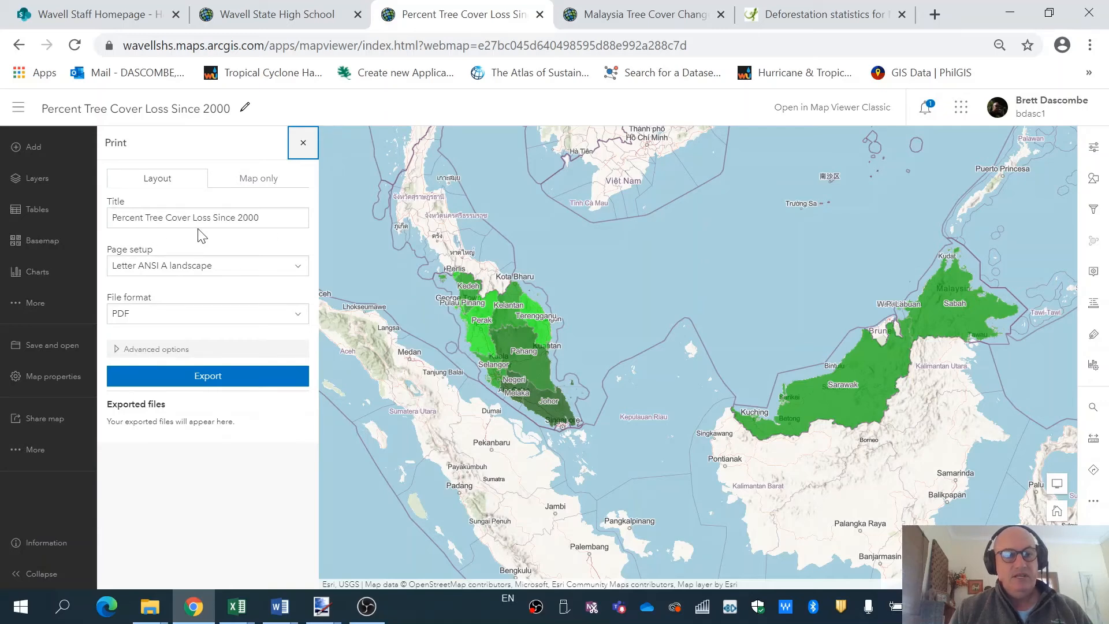
Set the printout to A4 landscape page setup and JPG format, showing Advanced options.
{"action": "left_click", "coordinate": [300, 271]}
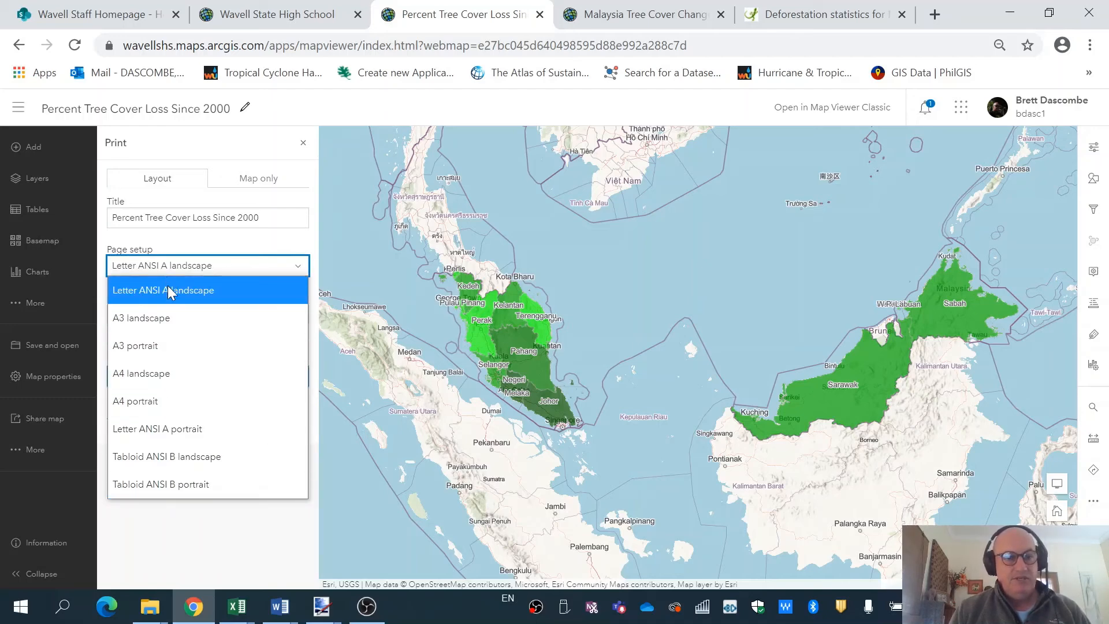
{"action": "left_click", "coordinate": [163, 375]}
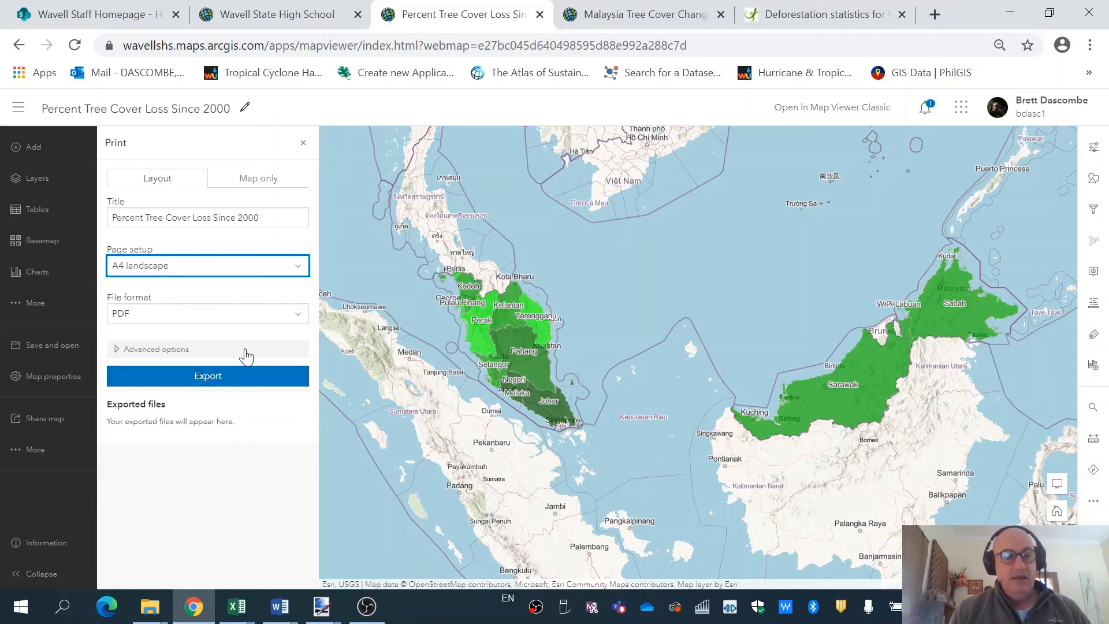
{"action": "left_click", "coordinate": [298, 316]}
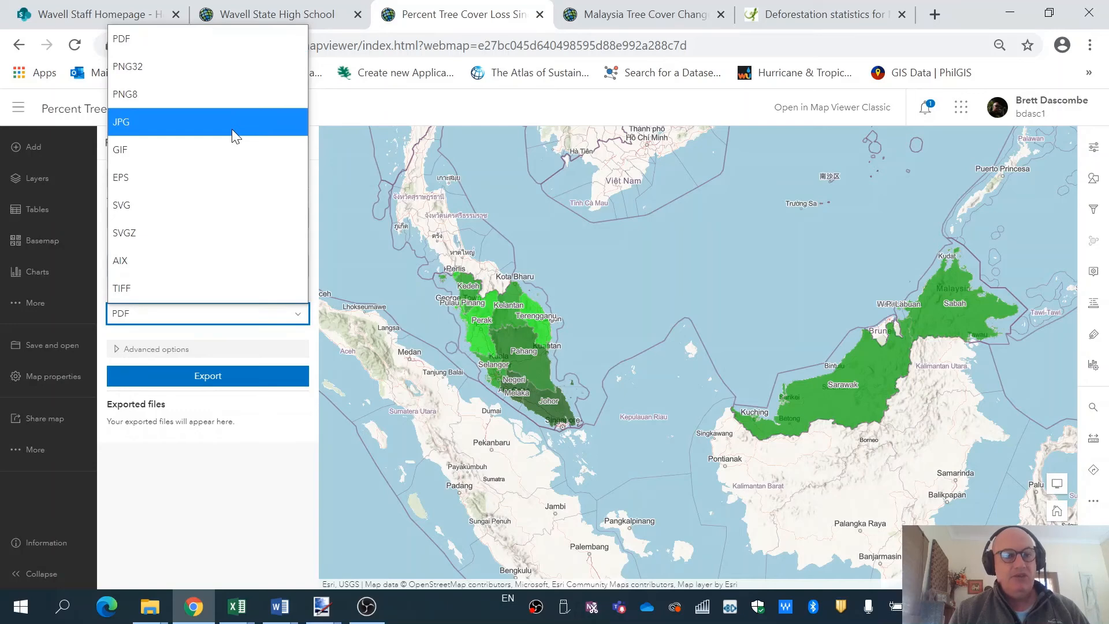
{"action": "left_click", "coordinate": [234, 135]}
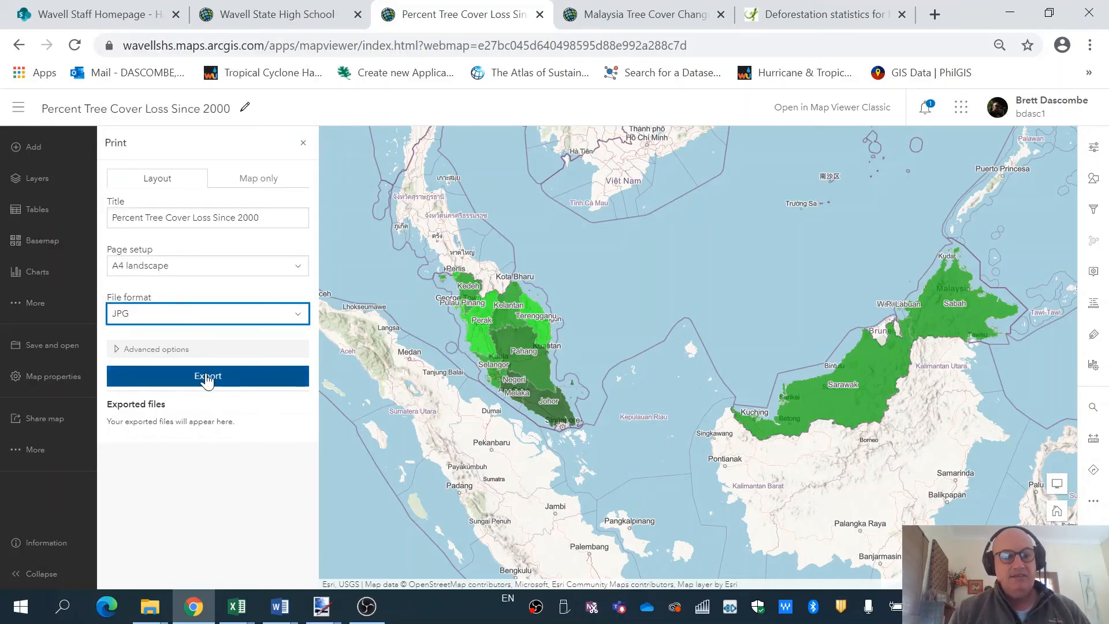
{"action": "left_click", "coordinate": [162, 351]}
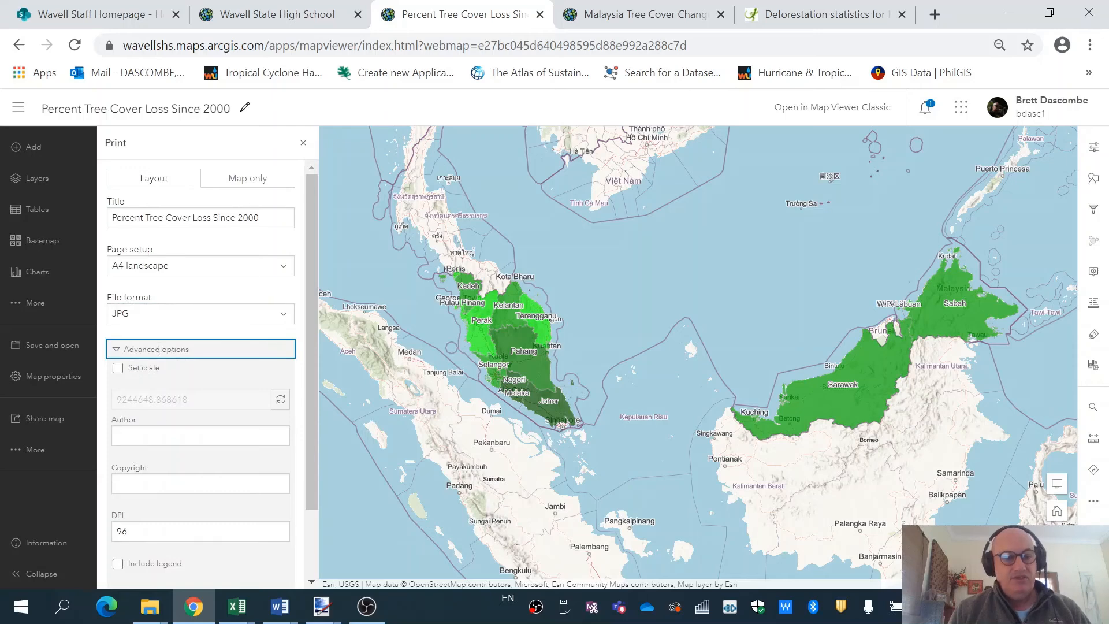
Enter the author's full name in the Author field and try pasting into Copyright.
{"action": "left_click", "coordinate": [173, 435]}
{"action": "type", "text": "Brett"}
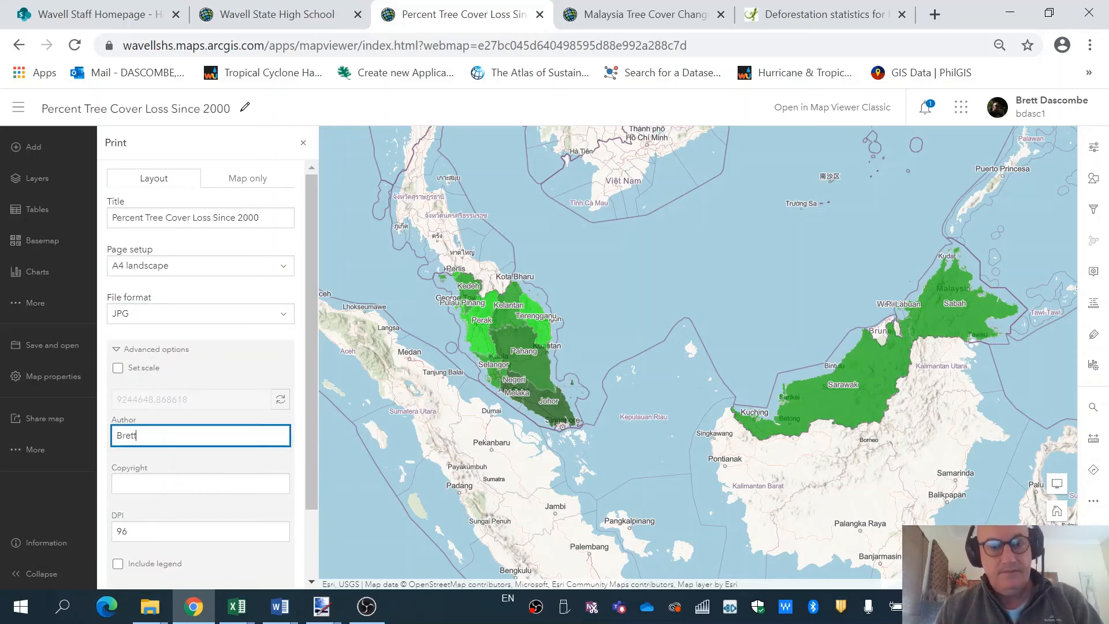
{"action": "type", "text": " Dascombe"}
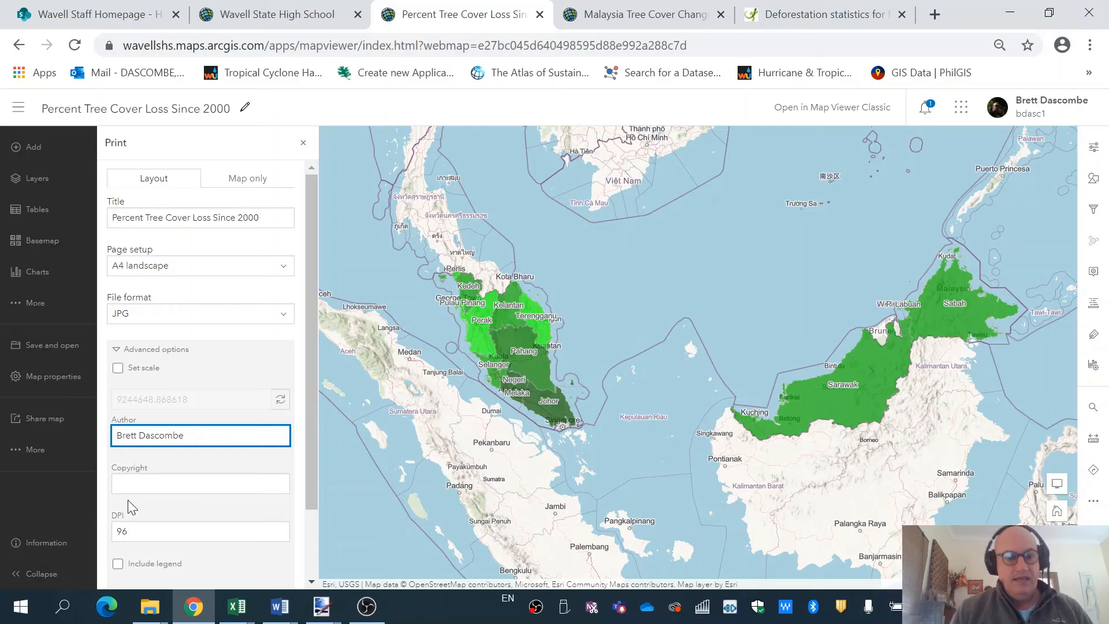
{"action": "key", "text": "Tab"}
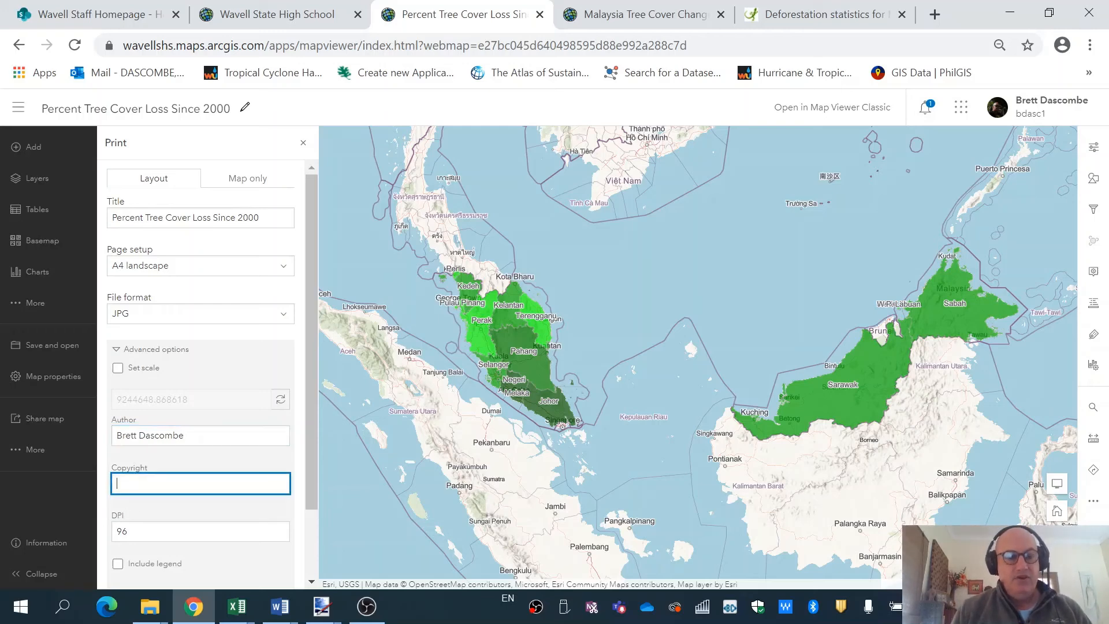
{"action": "right_click", "coordinate": [126, 483]}
{"action": "left_click", "coordinate": [178, 346]}
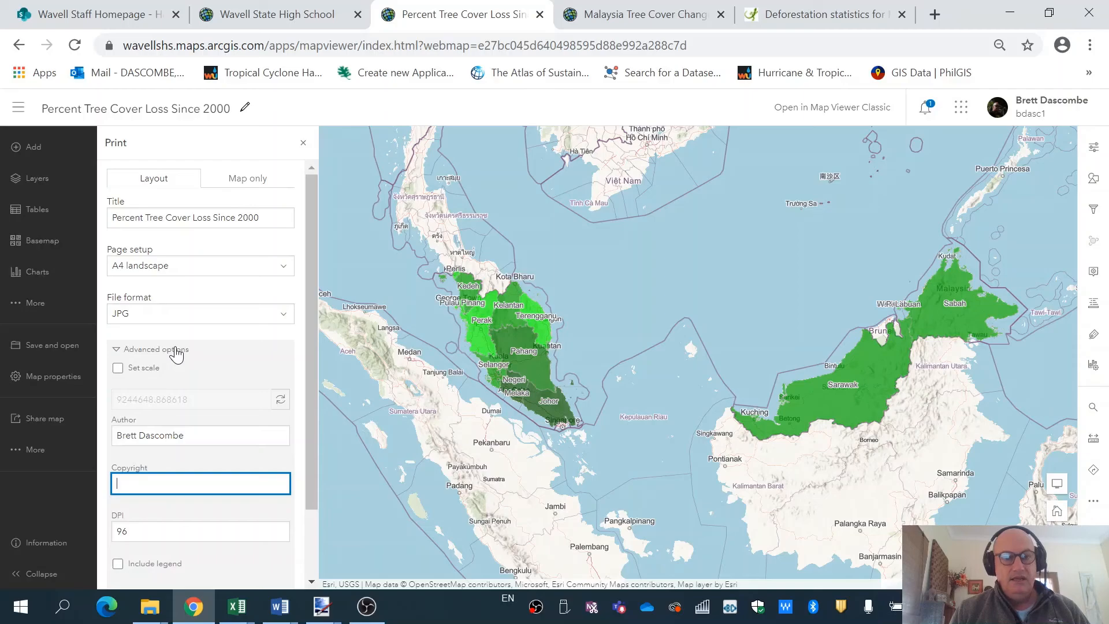
Copy the Malaysia Data Source and Citation note from Mongabay, then return to the map.
{"action": "left_click", "coordinate": [826, 14]}
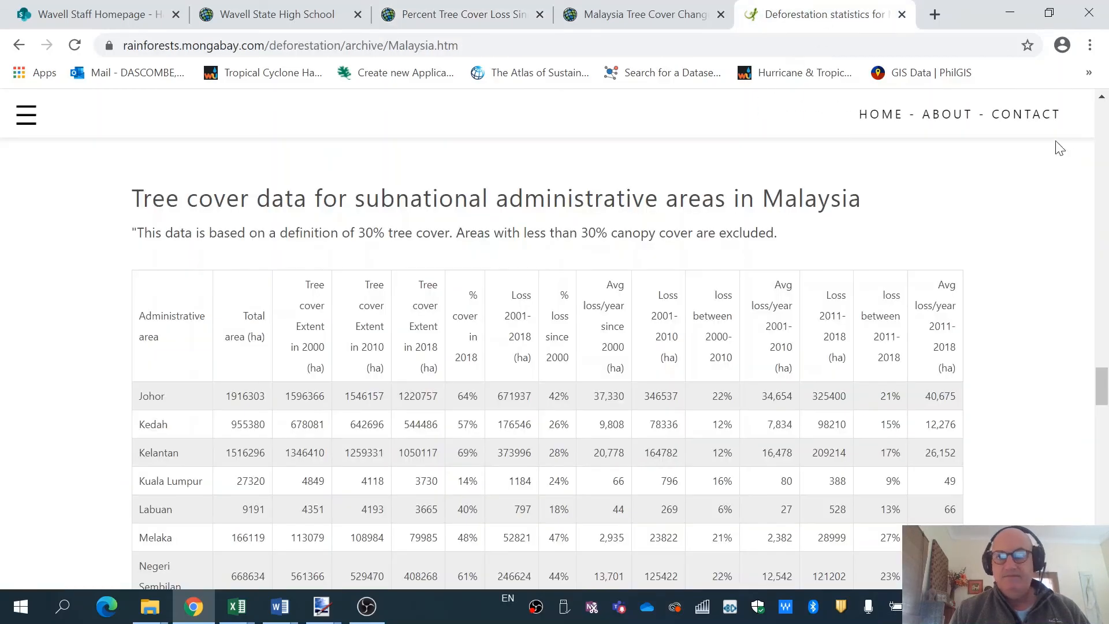
{"action": "left_click_drag", "start_coordinate": [1102, 386], "coordinate": [1102, 518]}
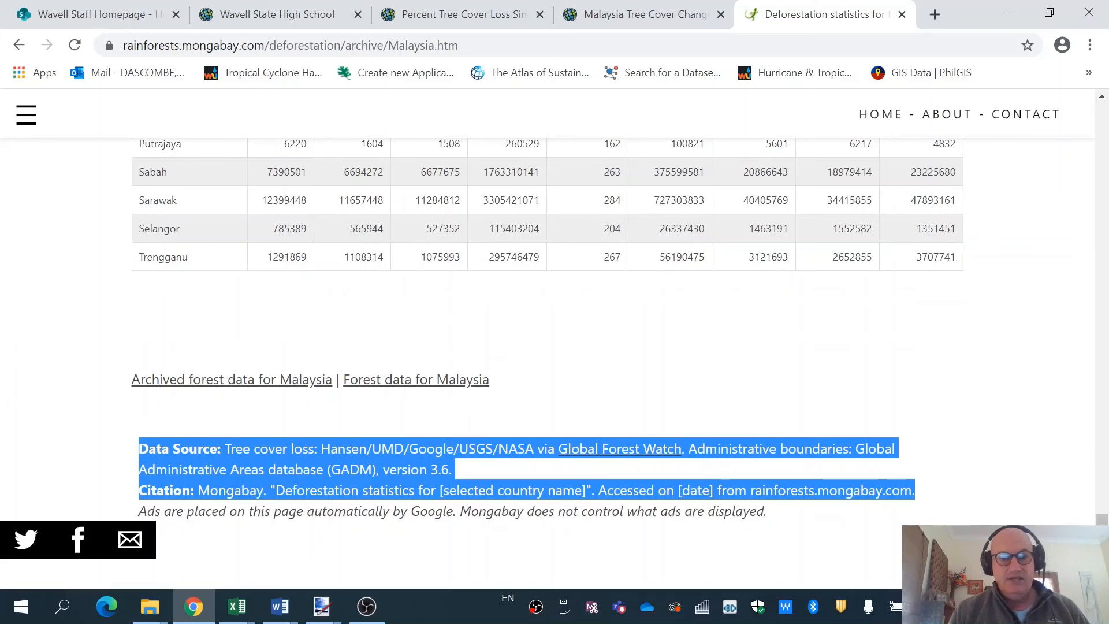
{"action": "right_click", "coordinate": [286, 442]}
{"action": "left_click", "coordinate": [304, 452]}
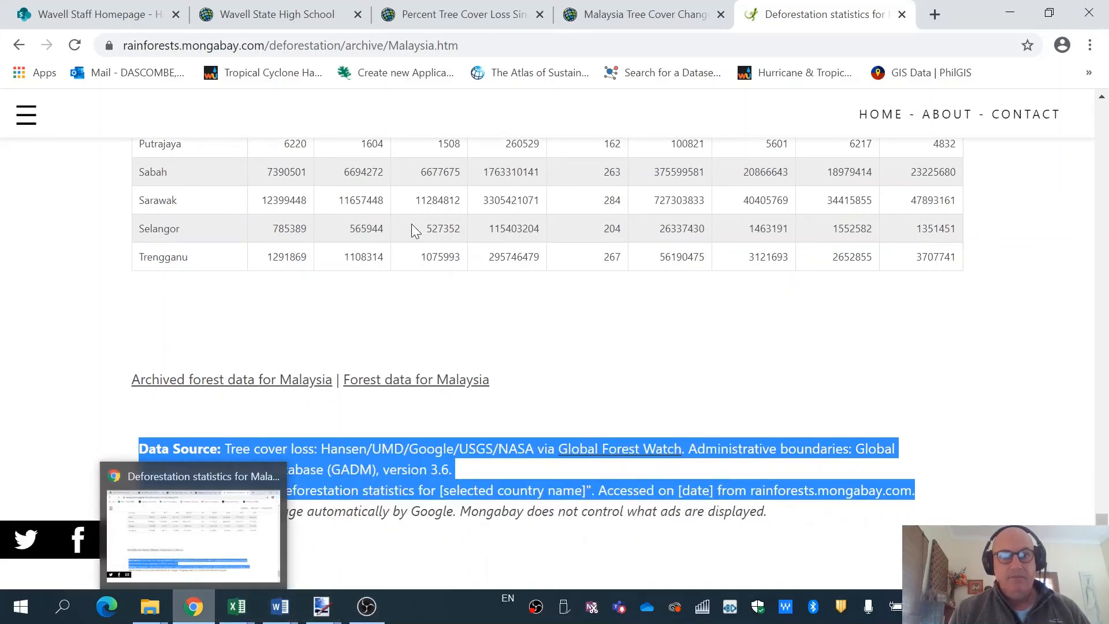
{"action": "left_click", "coordinate": [640, 18]}
{"action": "left_click", "coordinate": [450, 8]}
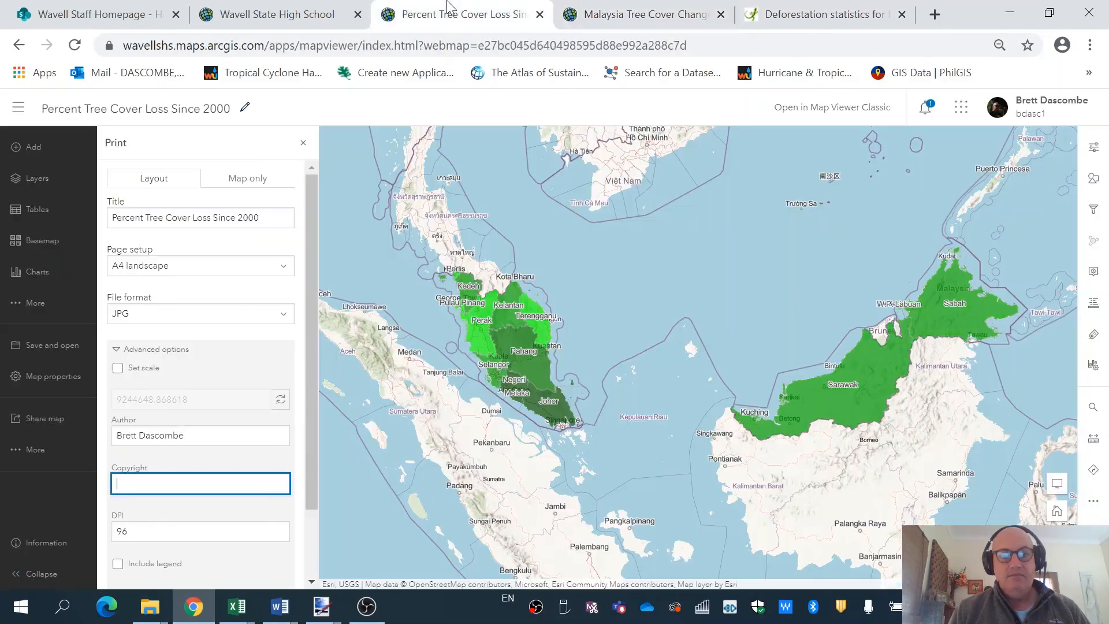
Paste the Hansen tree cover loss citation into the copyright field and include the legend.
{"action": "right_click", "coordinate": [124, 485]}
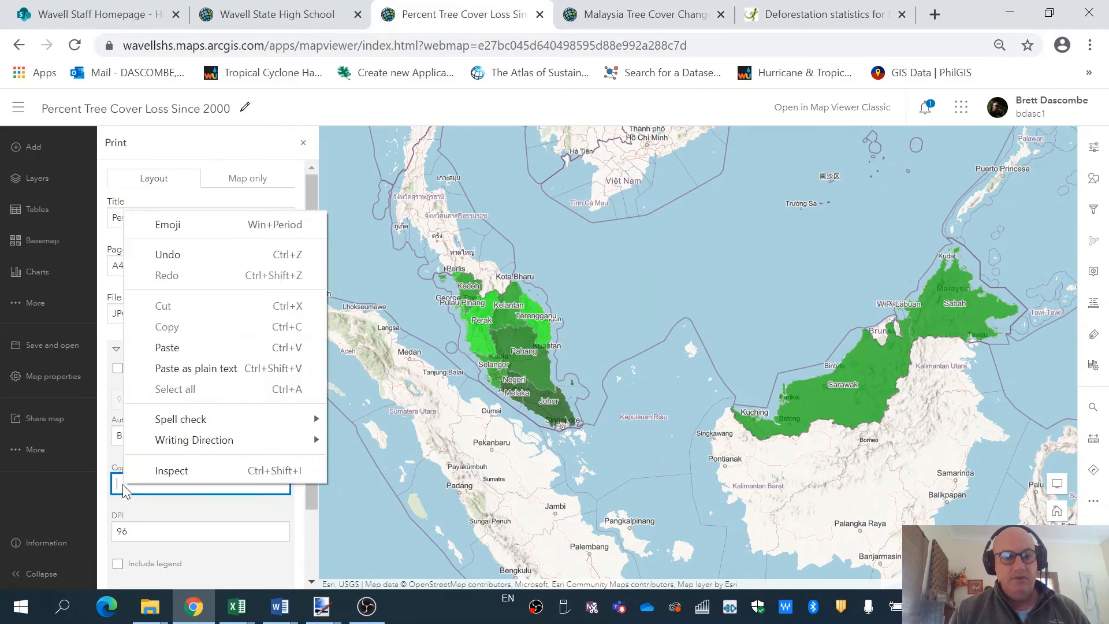
{"action": "left_click", "coordinate": [167, 347]}
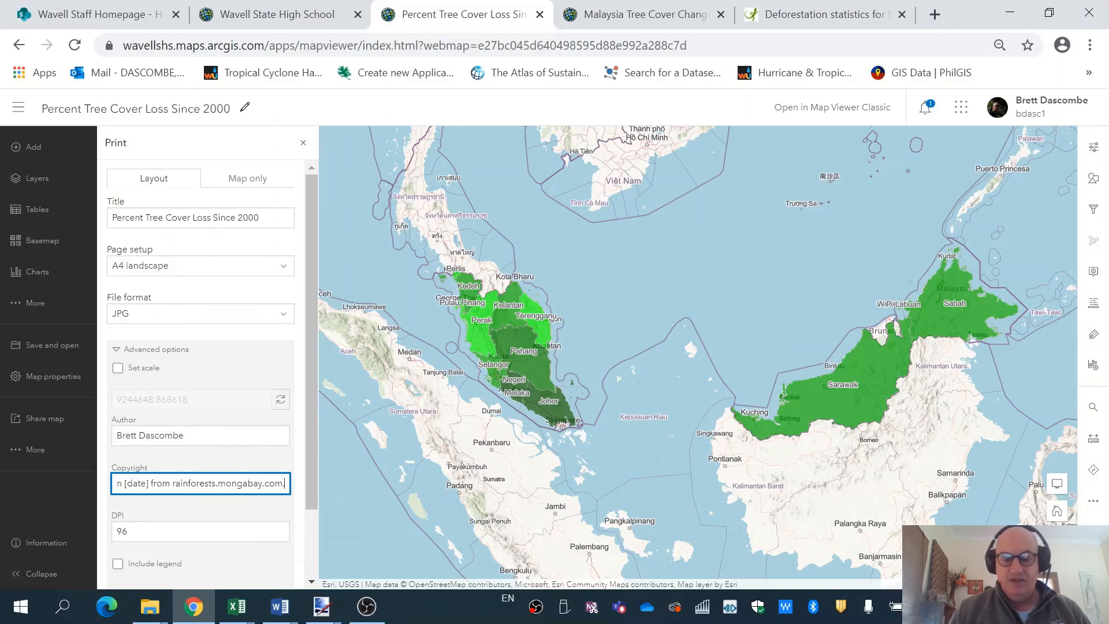
{"action": "left_click", "coordinate": [119, 564]}
Export the map layout as Percent Tree Cover Loss Since 2000.jpg.
{"action": "scroll", "coordinate": [310, 460], "scroll_direction": "down", "scroll_amount": 2}
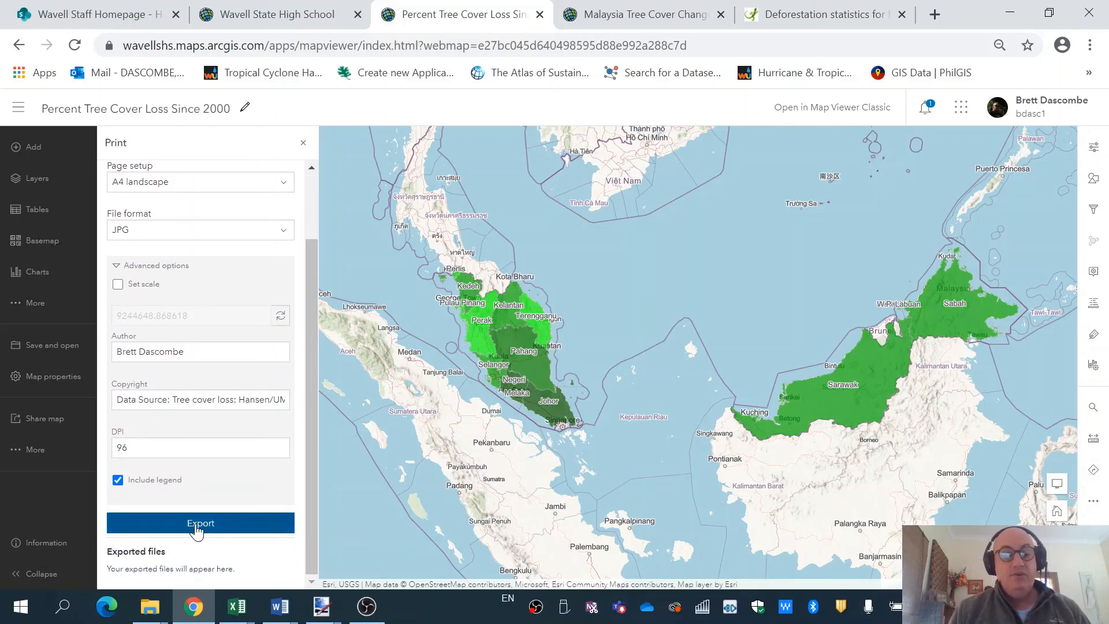
{"action": "left_click", "coordinate": [196, 524]}
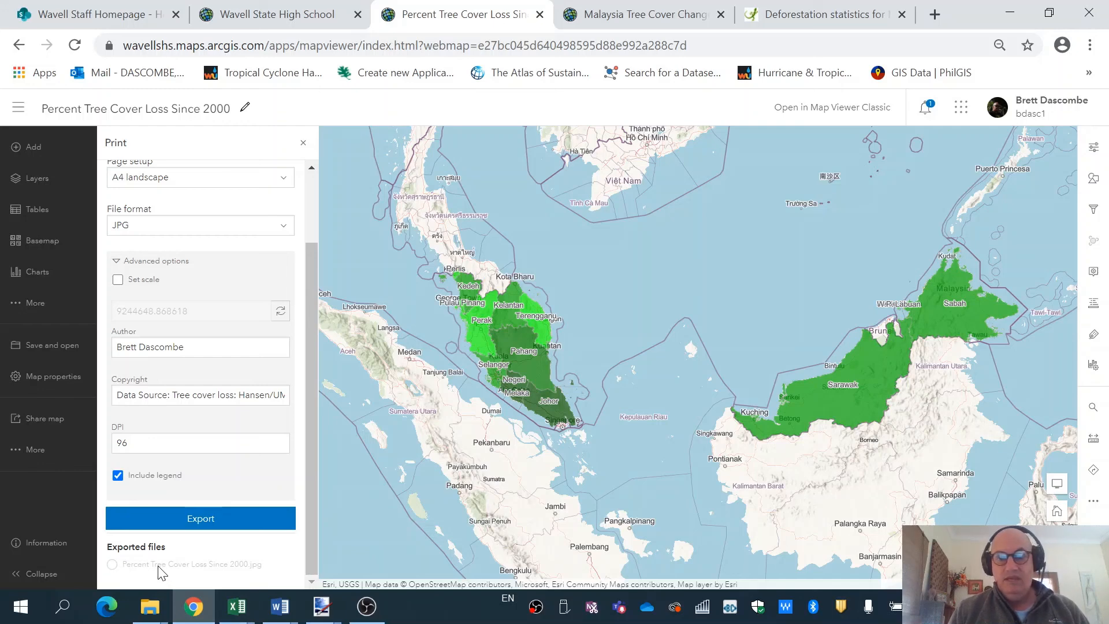
{"action": "left_click", "coordinate": [197, 521]}
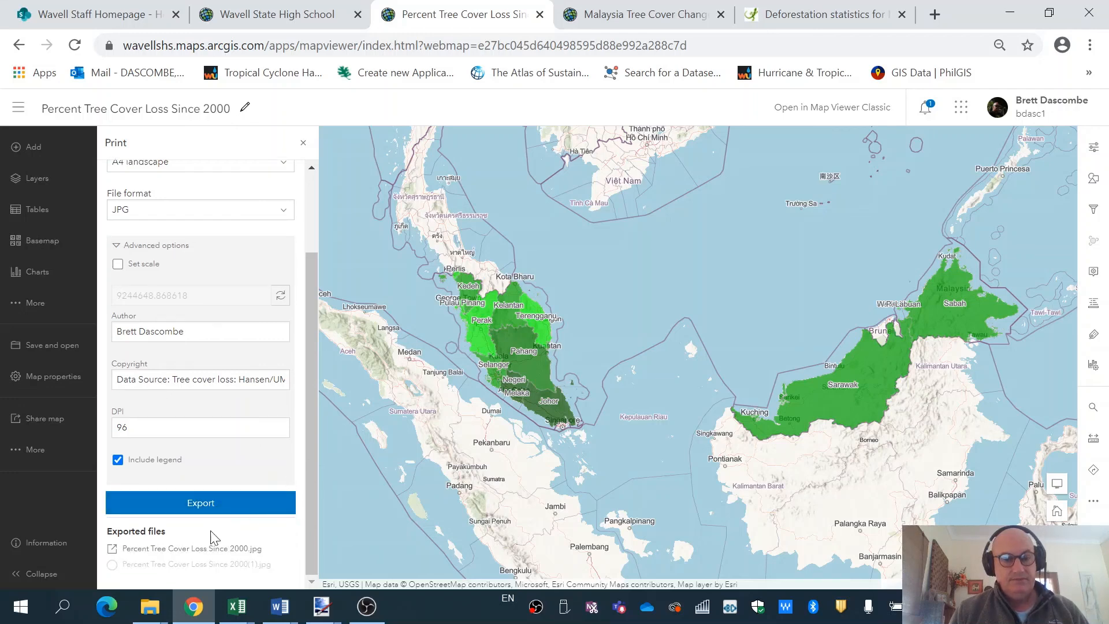
Open the exported Percent Tree Cover Loss Since 2000.jpg from Exported files in a new tab.
{"action": "left_click", "coordinate": [171, 549]}
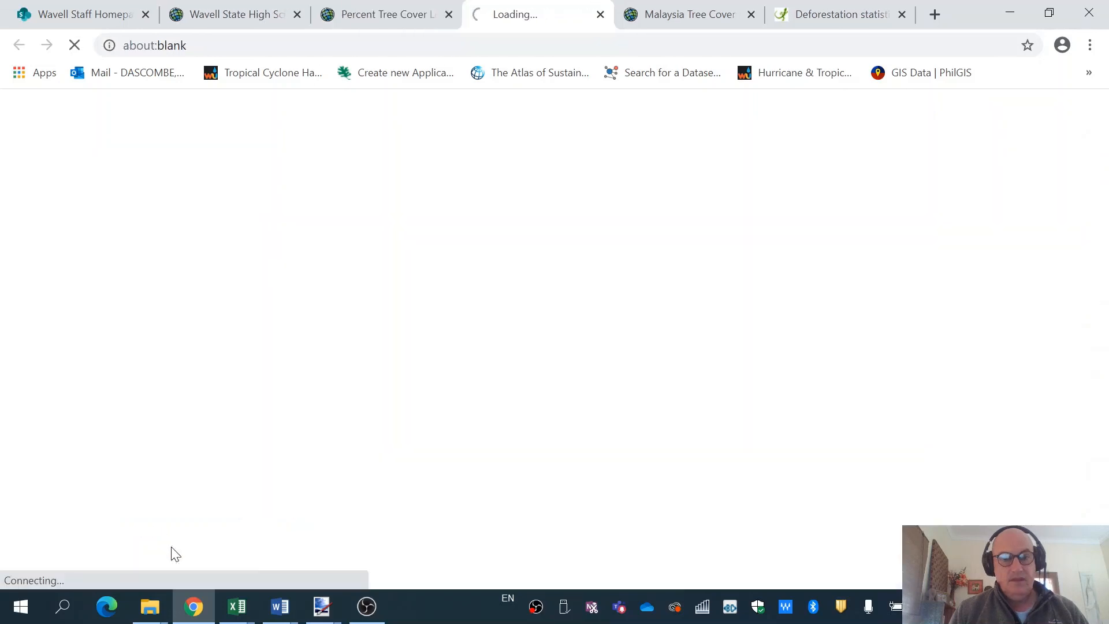